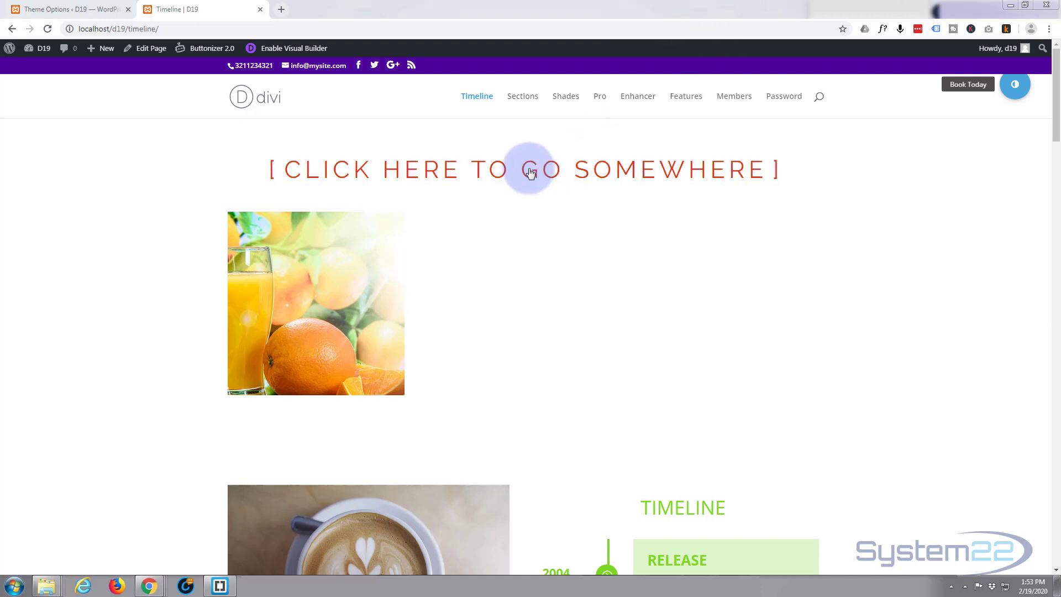
Step: Get ready to switch the Timeline page into the Divi visual builder
{"action": "mouse_move", "coordinate": [262, 276]}
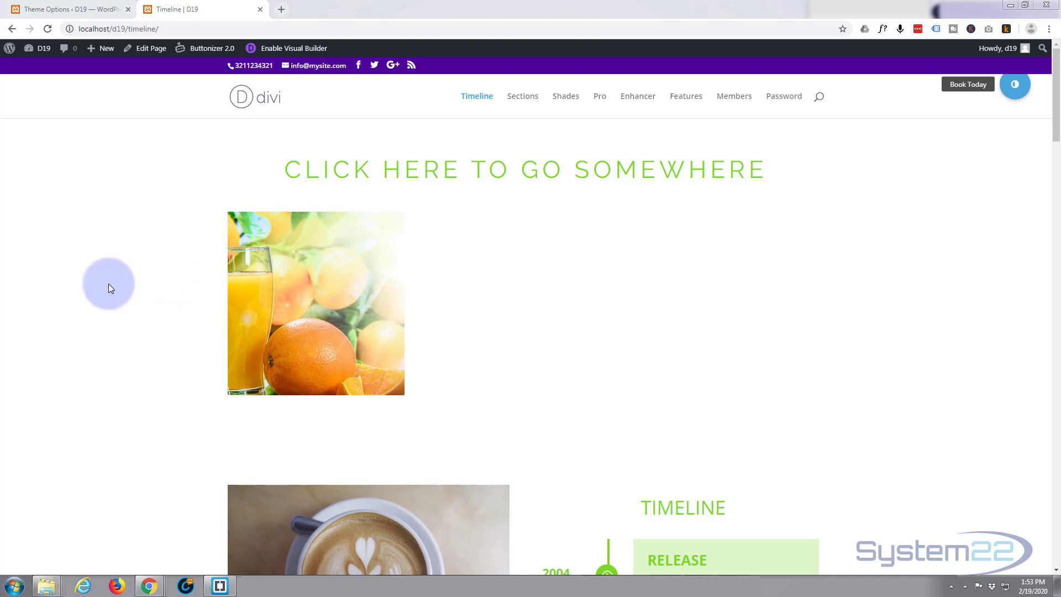
Step: Open the Timeline page in the Divi visual builder for editing
{"action": "left_click", "coordinate": [299, 50]}
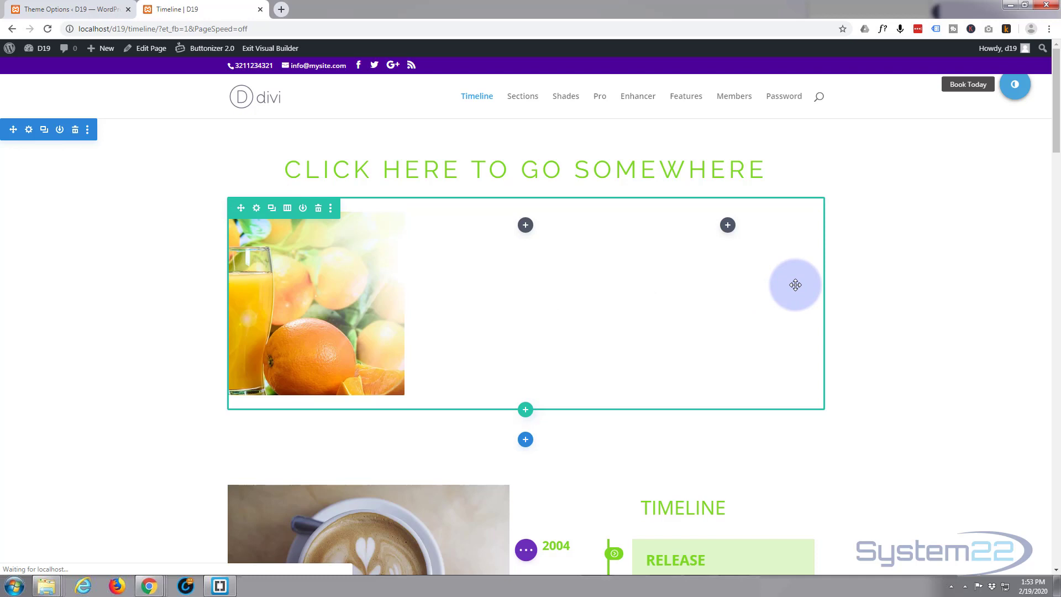
Step: Insert a Blurb module into the empty middle column beside the orange-juice image
{"action": "left_click", "coordinate": [526, 226]}
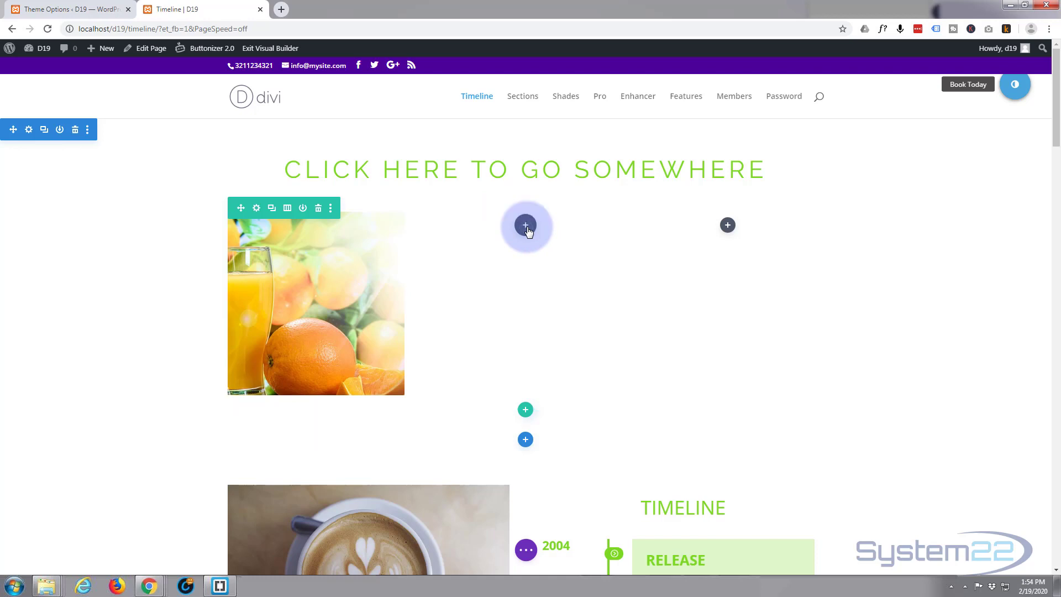
{"action": "scroll", "coordinate": [498, 387], "scroll_direction": "down", "scroll_amount": 3}
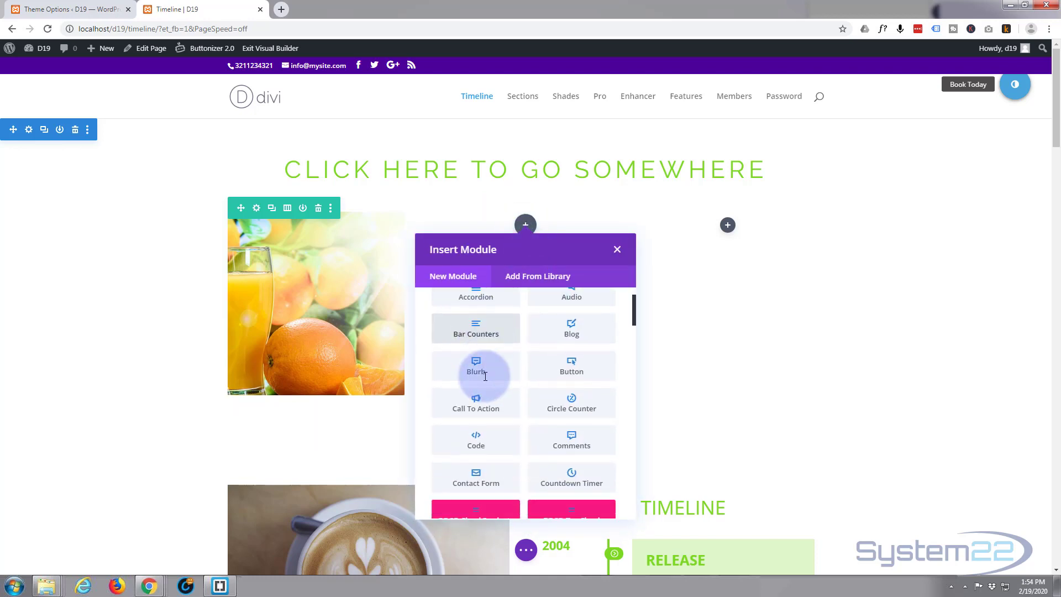
{"action": "scroll", "coordinate": [486, 379], "scroll_direction": "up", "scroll_amount": 2}
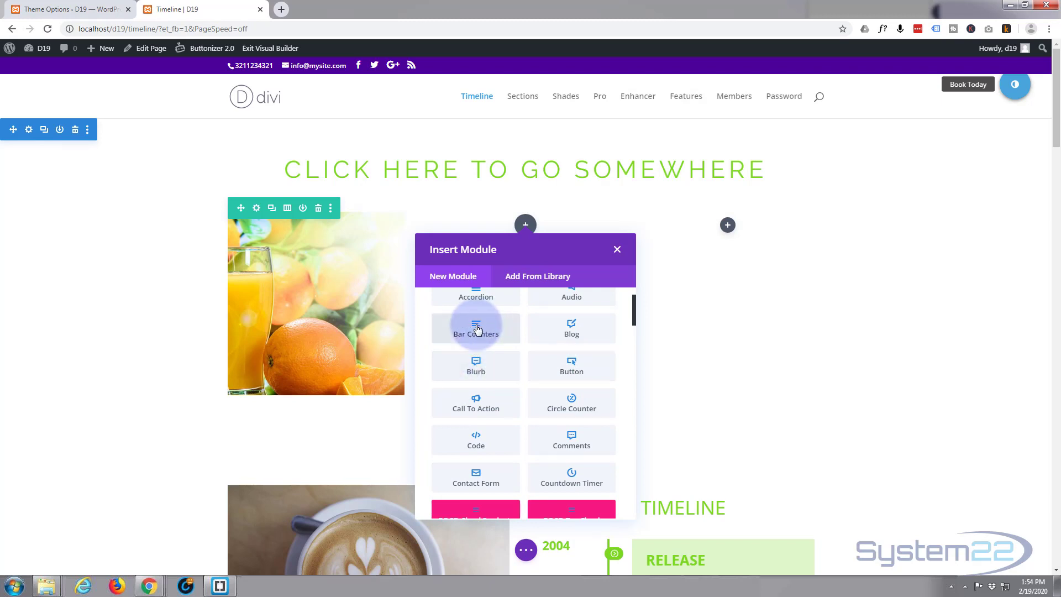
{"action": "scroll", "coordinate": [532, 402], "scroll_direction": "down", "scroll_amount": 10}
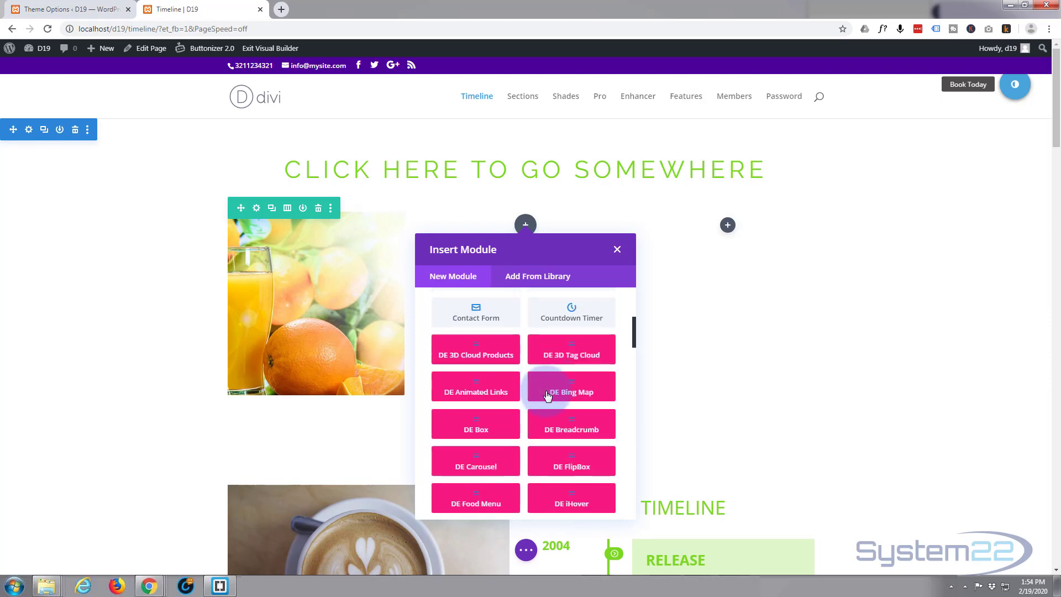
{"action": "scroll", "coordinate": [506, 368], "scroll_direction": "down", "scroll_amount": 6}
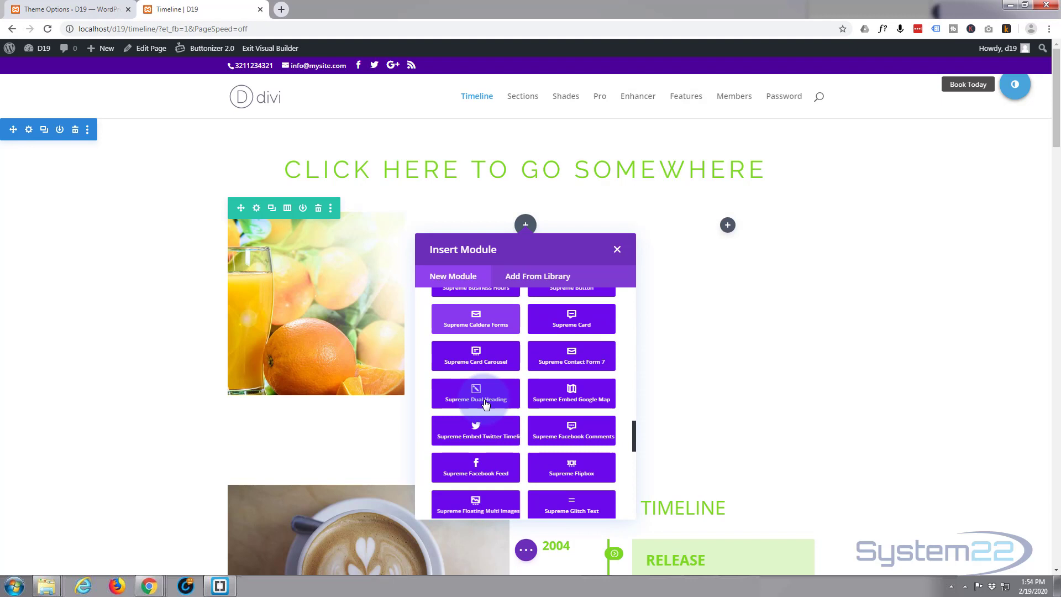
{"action": "scroll", "coordinate": [480, 387], "scroll_direction": "up", "scroll_amount": 4}
{"action": "scroll", "coordinate": [473, 374], "scroll_direction": "up", "scroll_amount": 10}
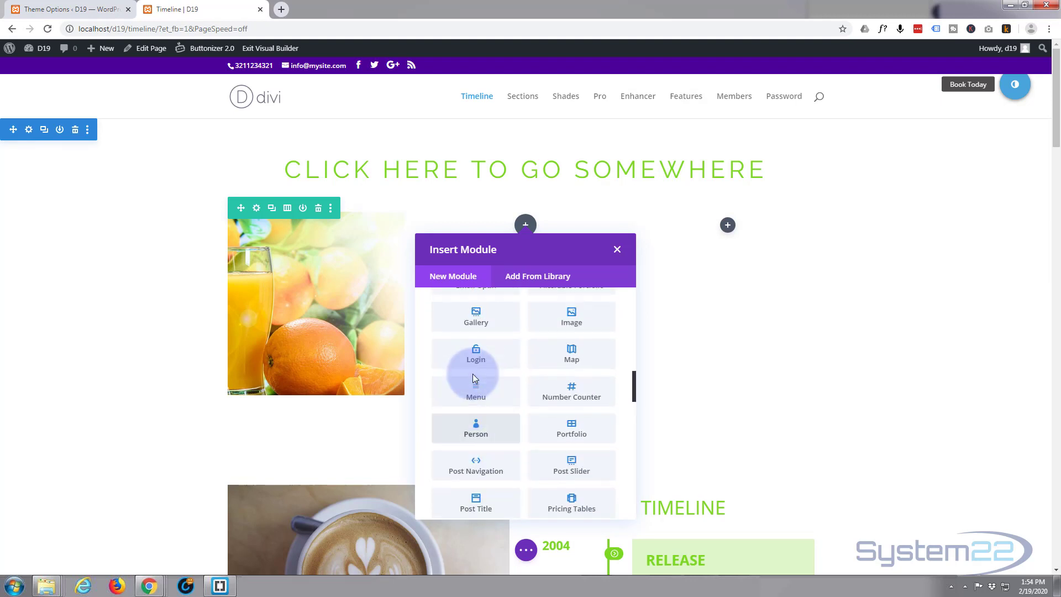
{"action": "scroll", "coordinate": [475, 379], "scroll_direction": "up", "scroll_amount": 2}
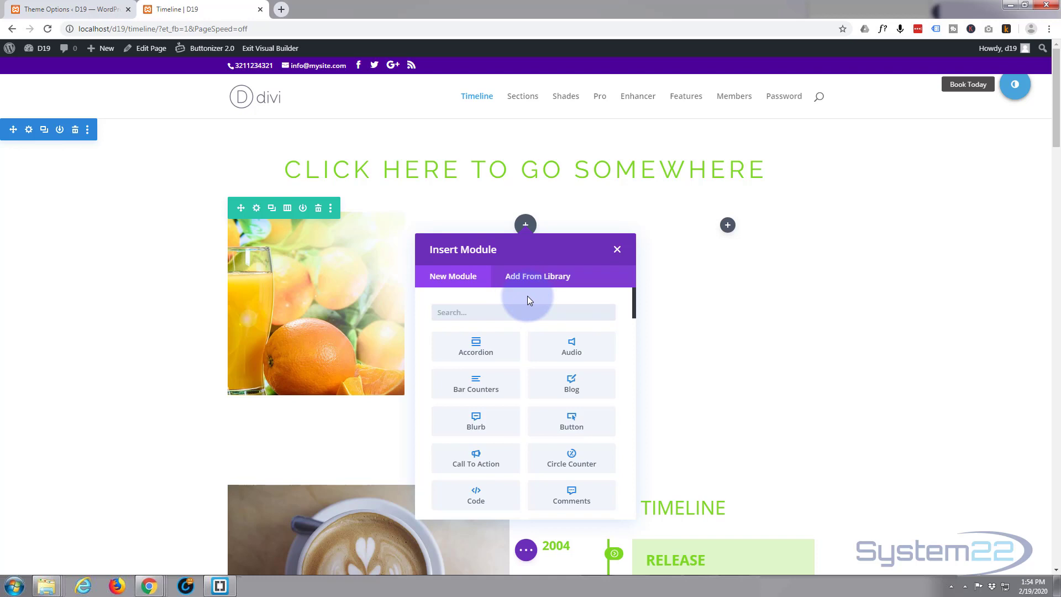
{"action": "left_click", "coordinate": [476, 421]}
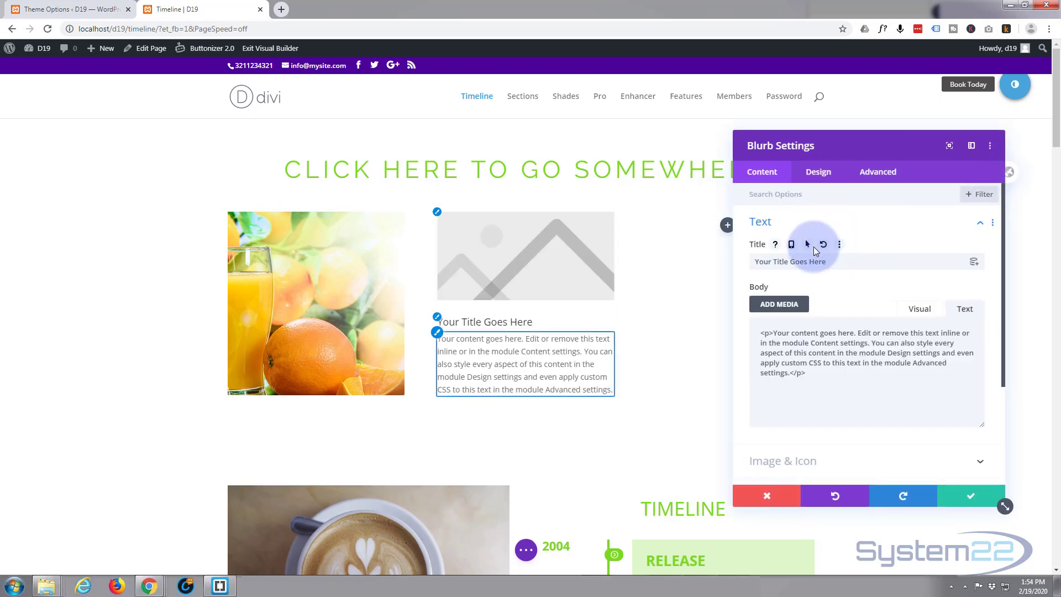
Step: Make the blurb use an icon instead of an image, choosing the circled checkmark
{"action": "left_click", "coordinate": [844, 224]}
{"action": "left_click", "coordinate": [848, 255]}
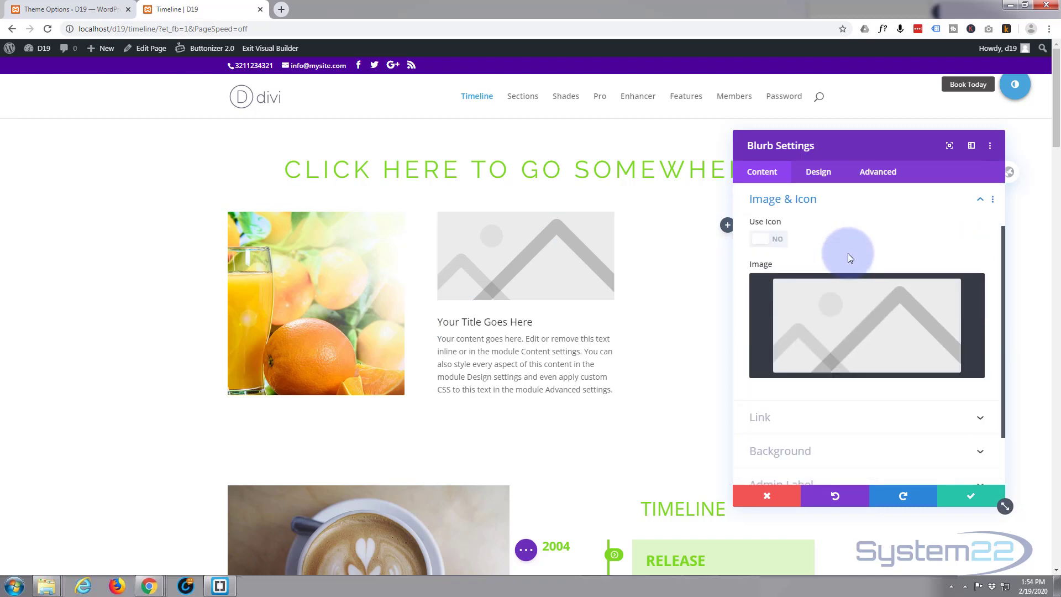
{"action": "left_click", "coordinate": [775, 241]}
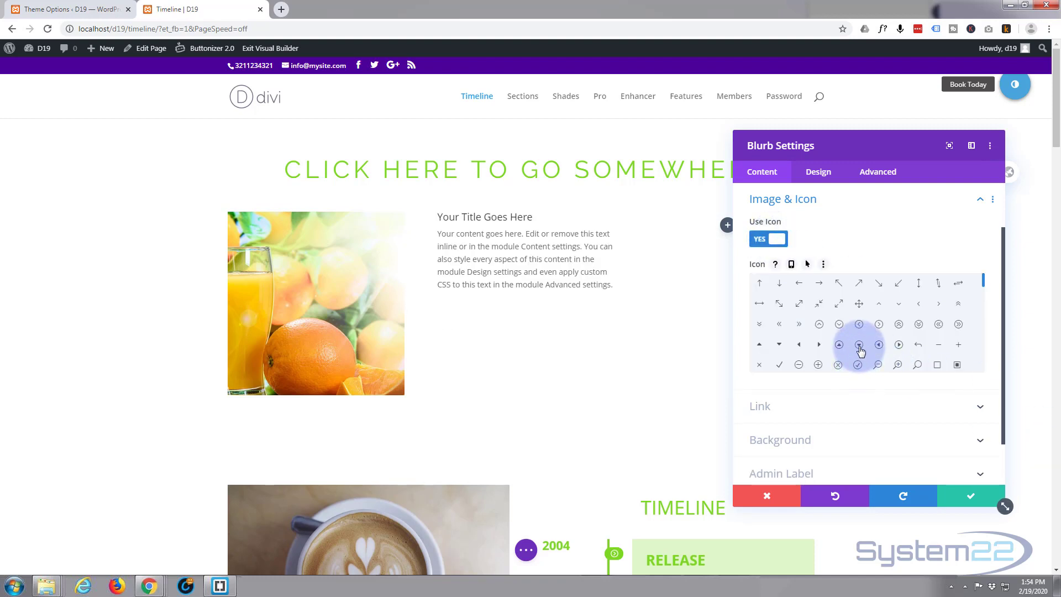
{"action": "scroll", "coordinate": [865, 362], "scroll_direction": "down", "scroll_amount": 5}
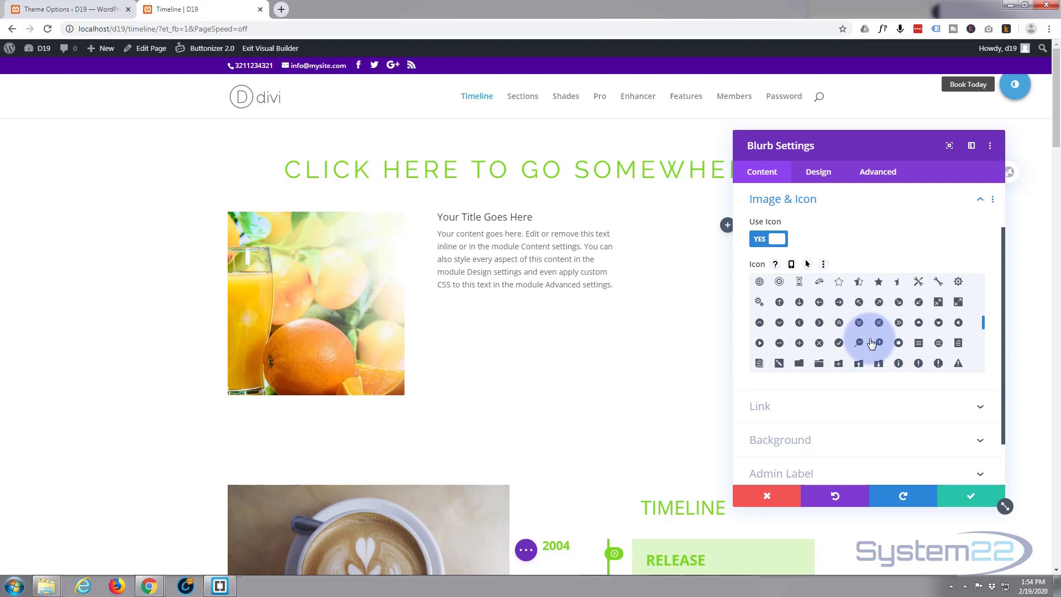
{"action": "scroll", "coordinate": [857, 349], "scroll_direction": "up", "scroll_amount": 2}
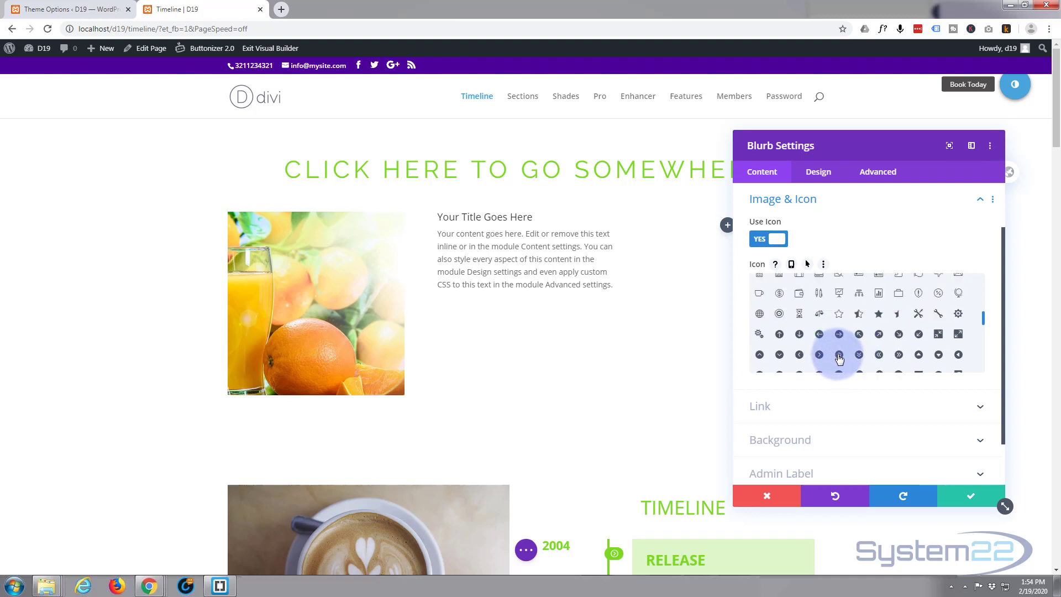
{"action": "scroll", "coordinate": [839, 354], "scroll_direction": "down", "scroll_amount": 2}
{"action": "left_click", "coordinate": [838, 322]}
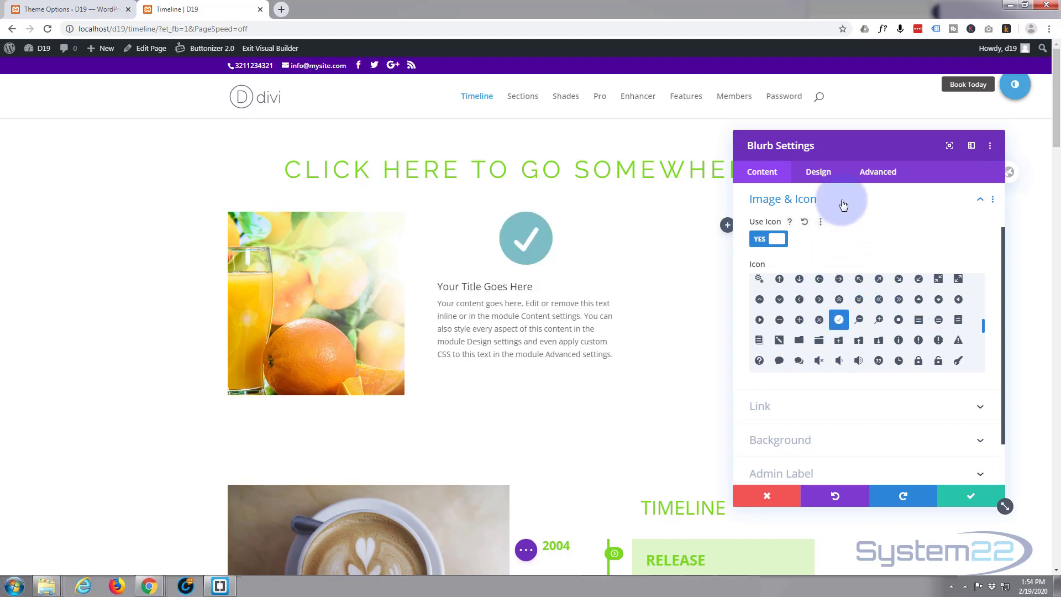
Step: Colour the blurb's checkmark icon green in the Design tab's Image & Icon settings
{"action": "left_click", "coordinate": [820, 173]}
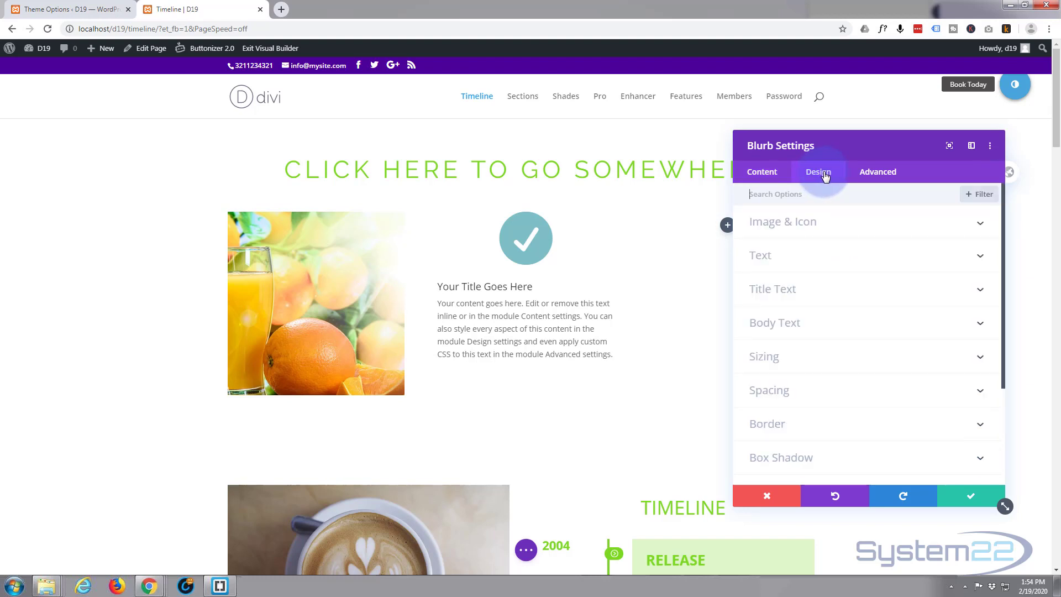
{"action": "left_click", "coordinate": [884, 227]}
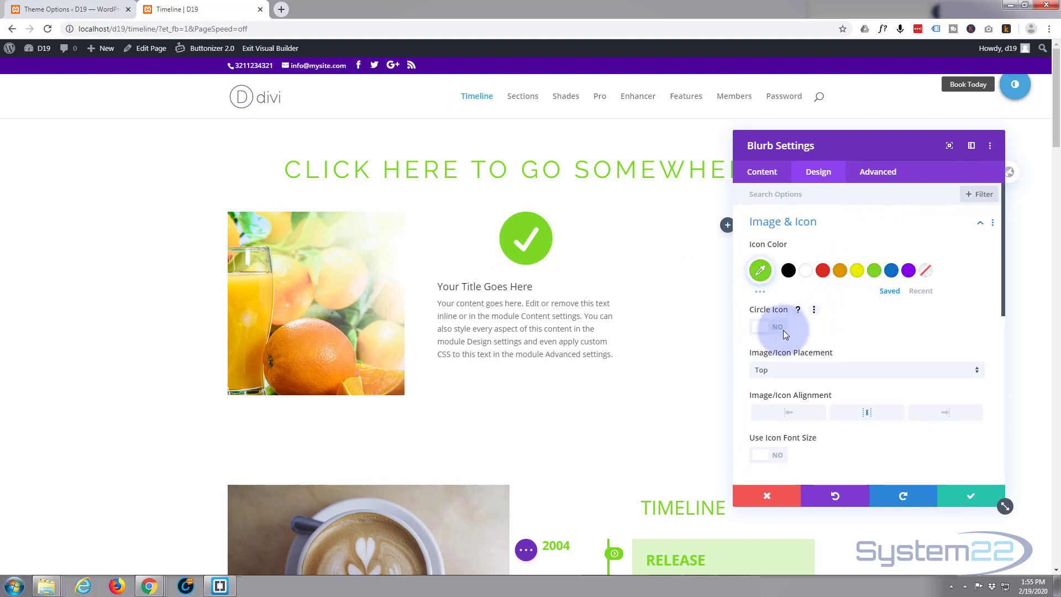
{"action": "scroll", "coordinate": [851, 329], "scroll_direction": "down", "scroll_amount": 2}
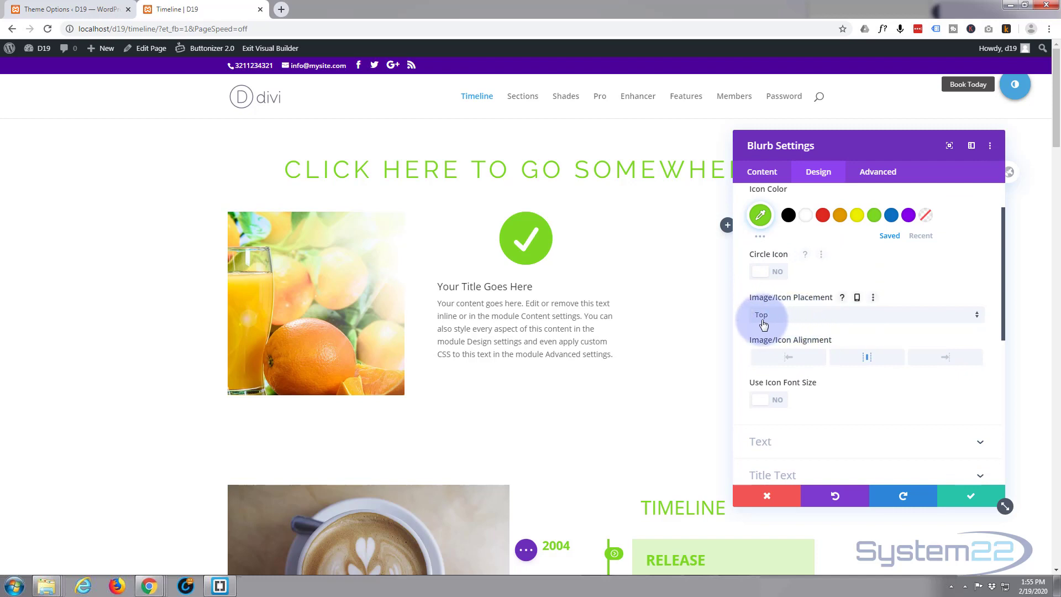
{"action": "scroll", "coordinate": [860, 367], "scroll_direction": "down", "scroll_amount": 4}
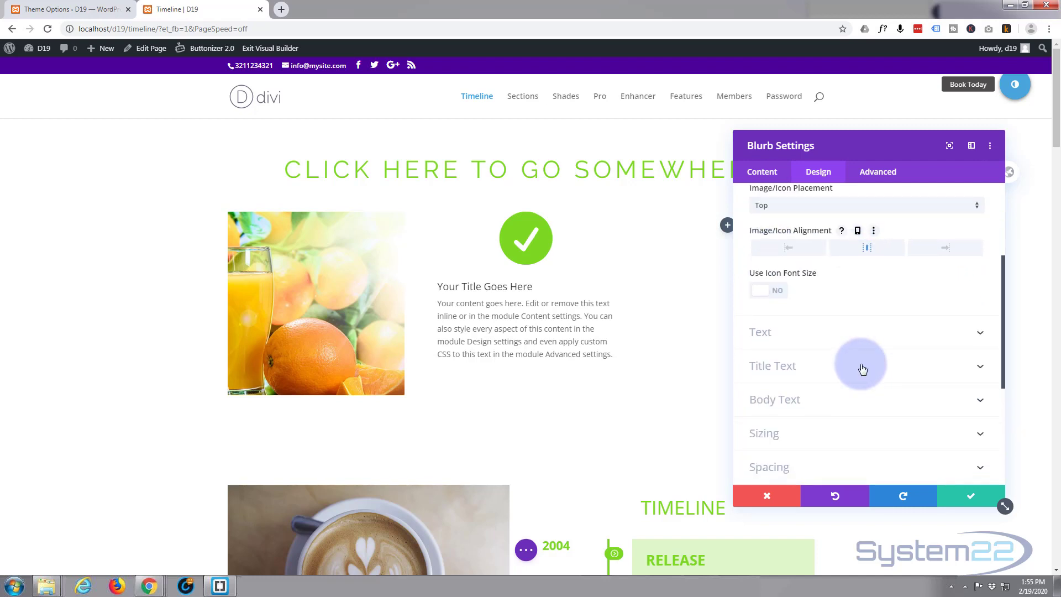
Step: Centre-align the blurb's title and body text
{"action": "left_click", "coordinate": [838, 338]}
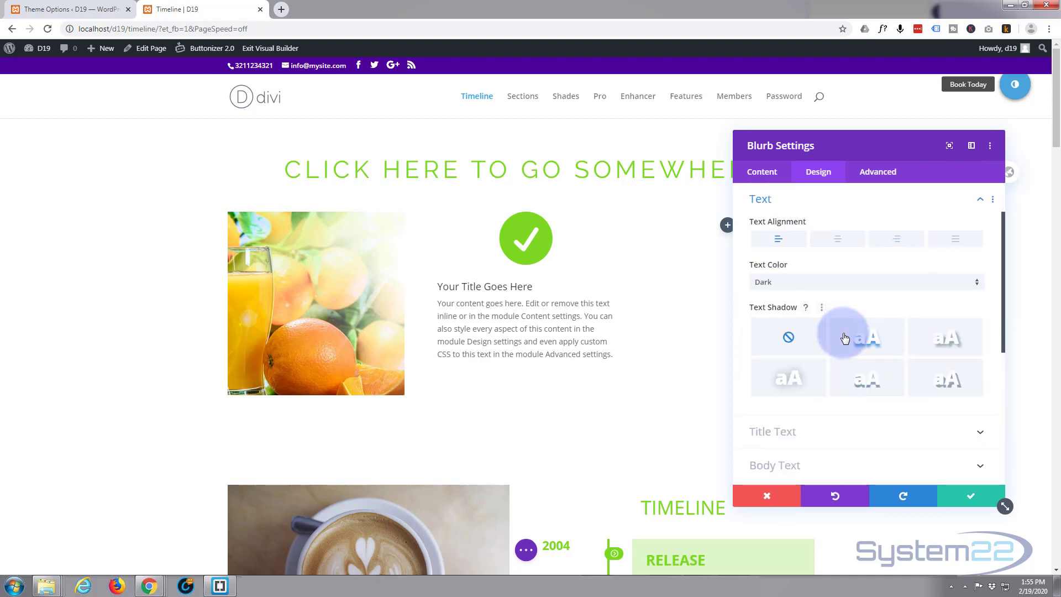
{"action": "left_click", "coordinate": [839, 238]}
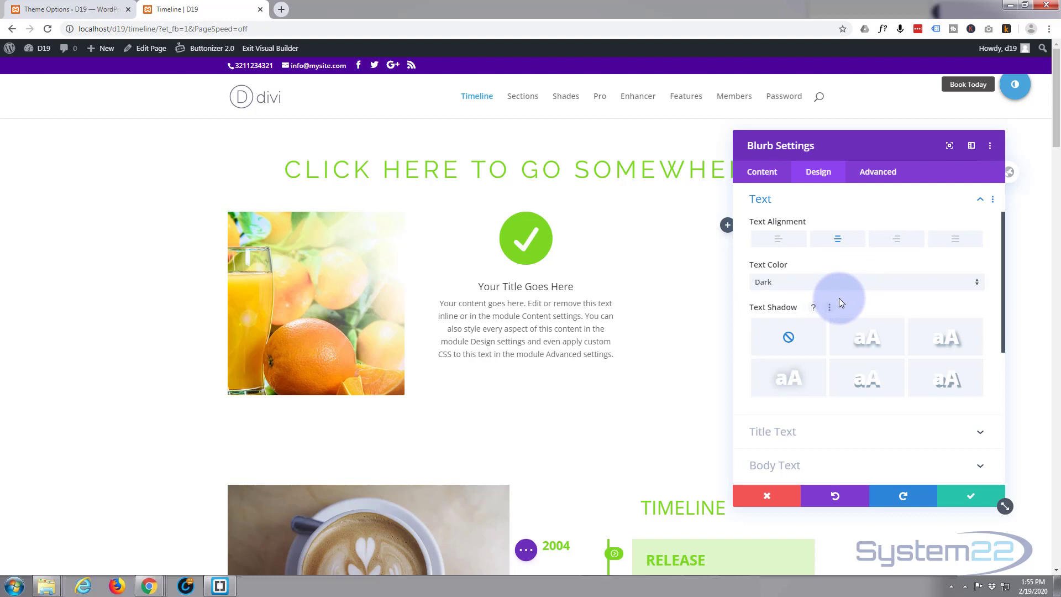
{"action": "scroll", "coordinate": [840, 298], "scroll_direction": "down", "scroll_amount": 2}
{"action": "scroll", "coordinate": [840, 302], "scroll_direction": "down", "scroll_amount": 2}
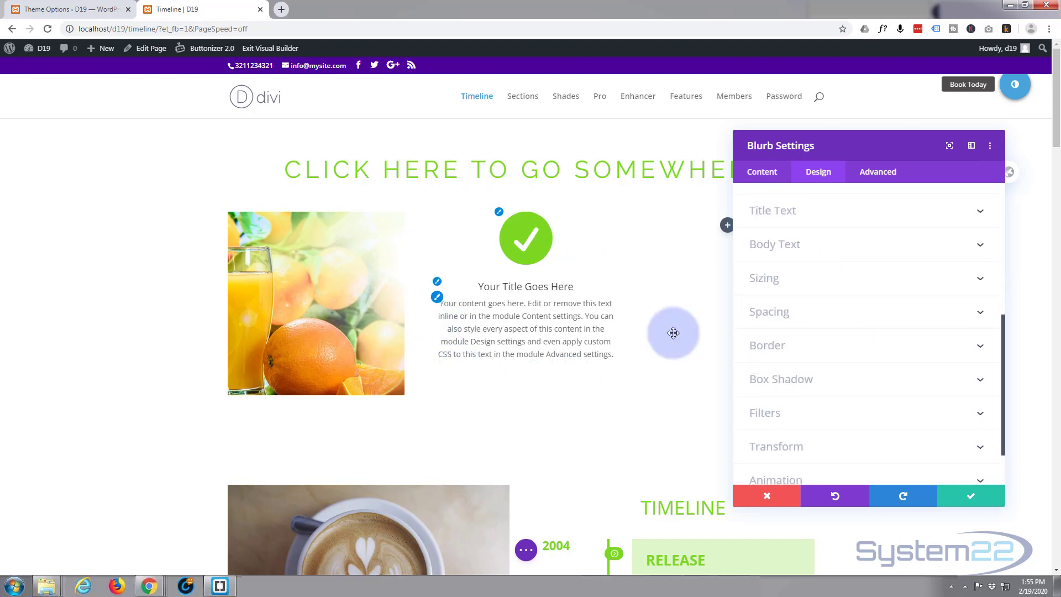
Step: Give the blurb a lime green background and lower its opacity to rgba(160,235,0,0.43)
{"action": "left_click", "coordinate": [770, 174]}
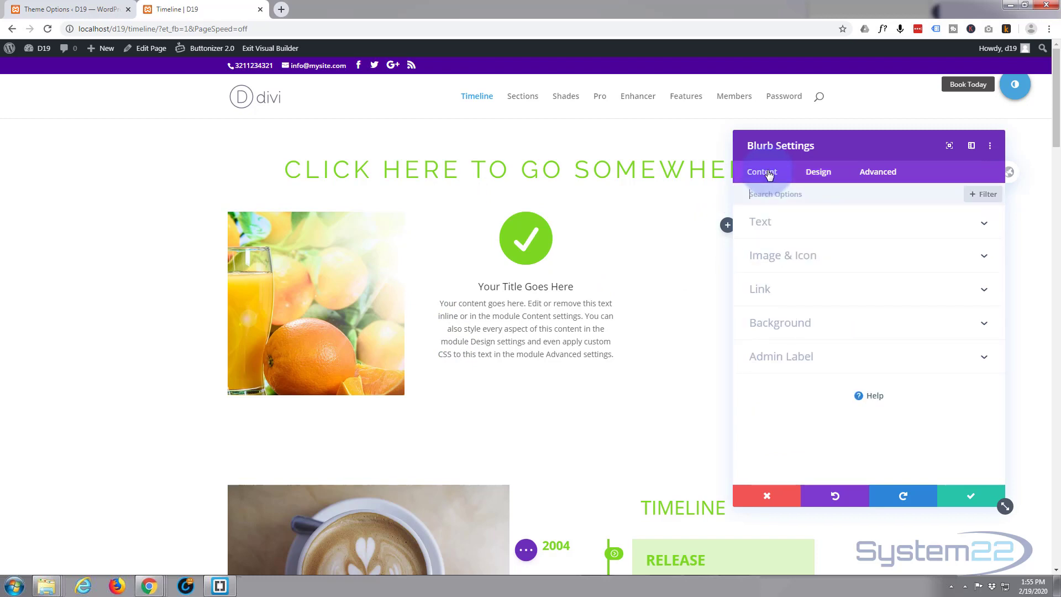
{"action": "left_click", "coordinate": [844, 330]}
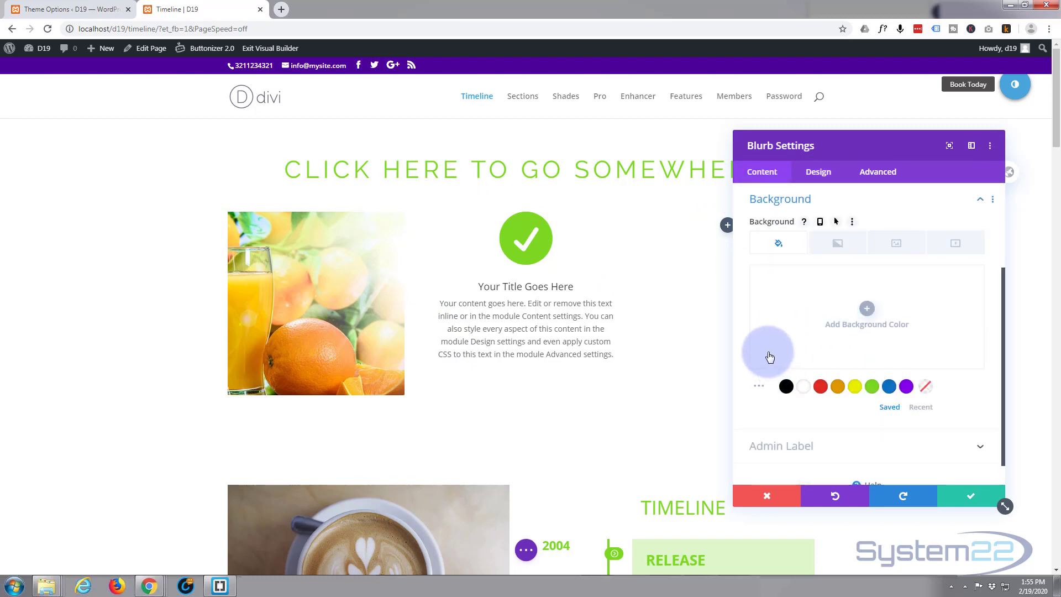
{"action": "left_click", "coordinate": [759, 386]}
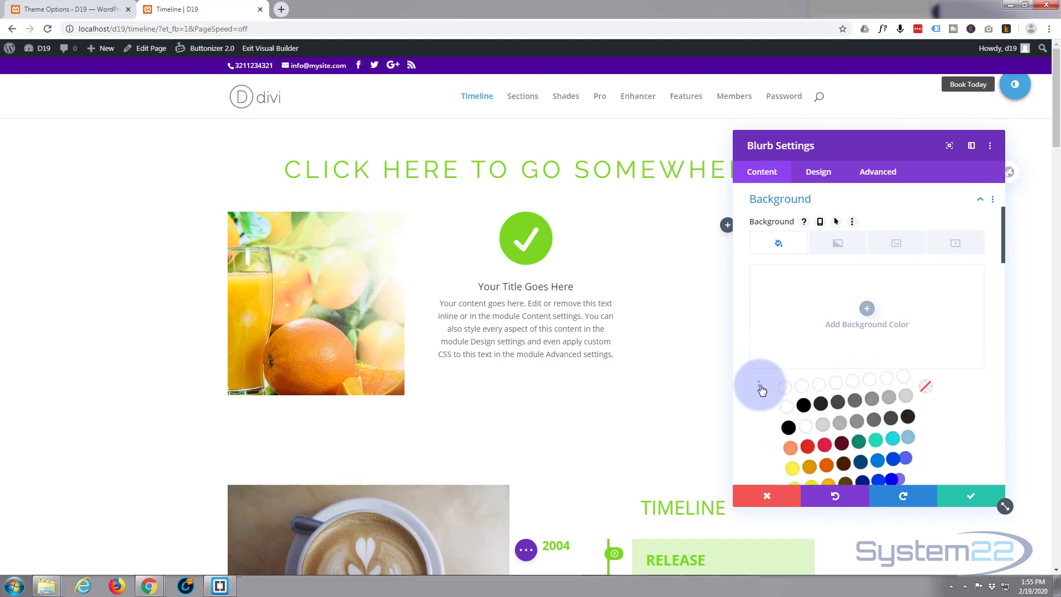
{"action": "scroll", "coordinate": [759, 386], "scroll_direction": "down", "scroll_amount": 2}
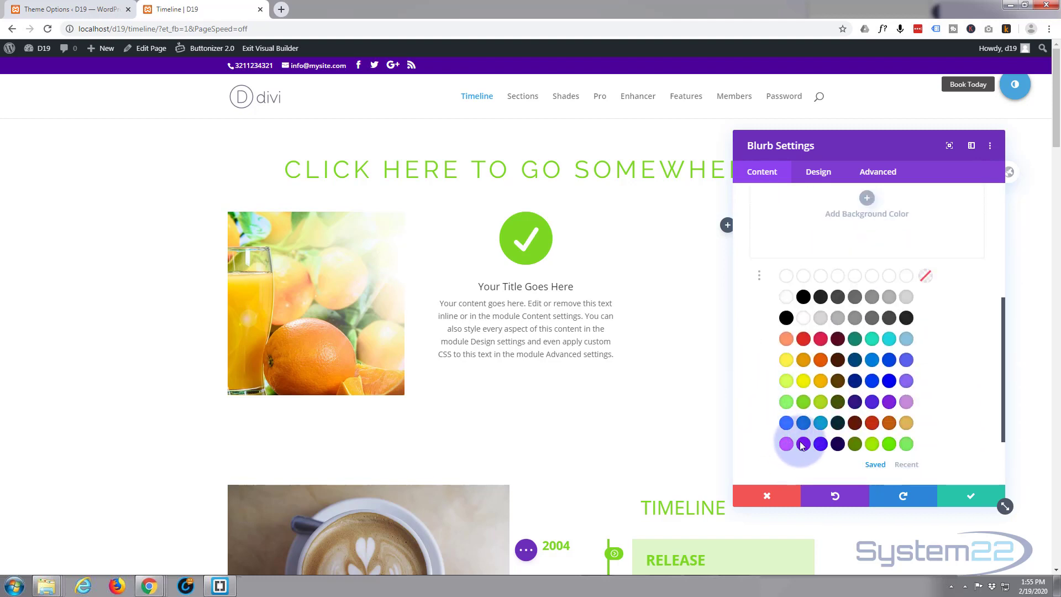
{"action": "left_click", "coordinate": [873, 445]}
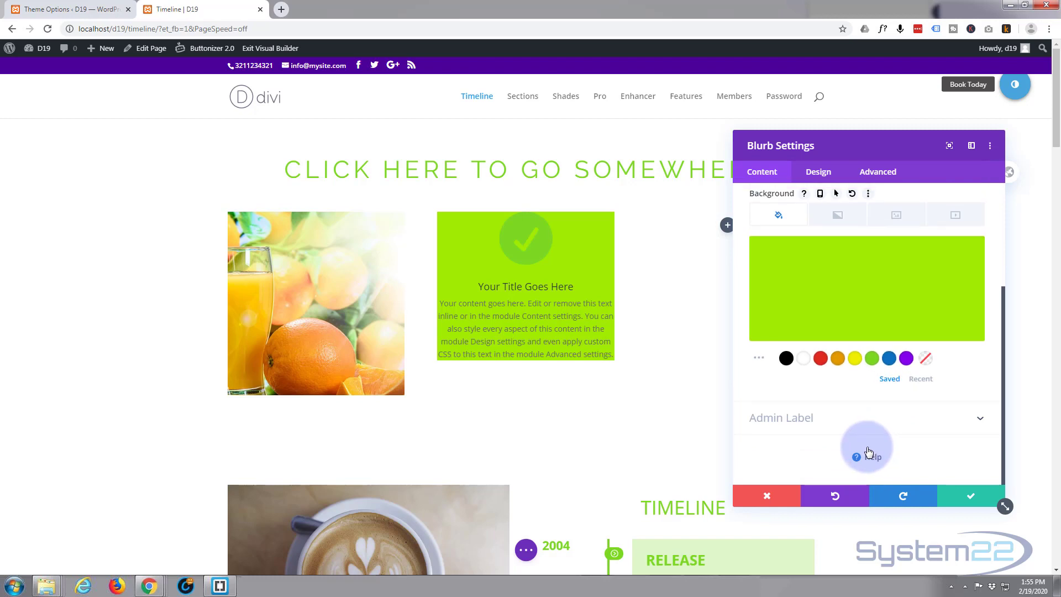
{"action": "mouse_move", "coordinate": [899, 304]}
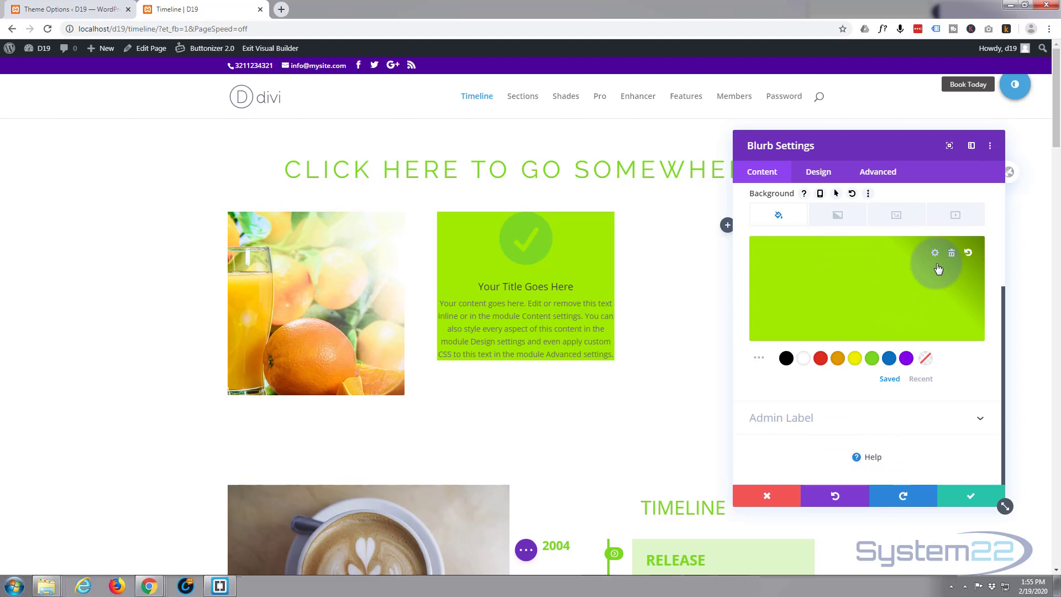
{"action": "left_click", "coordinate": [893, 299]}
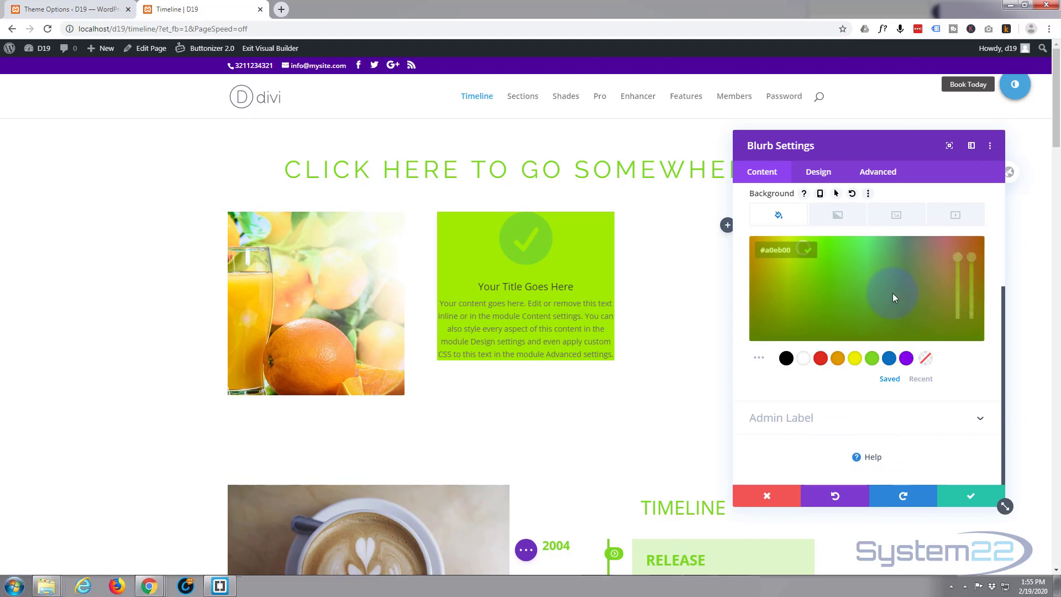
{"action": "left_click", "coordinate": [973, 271]}
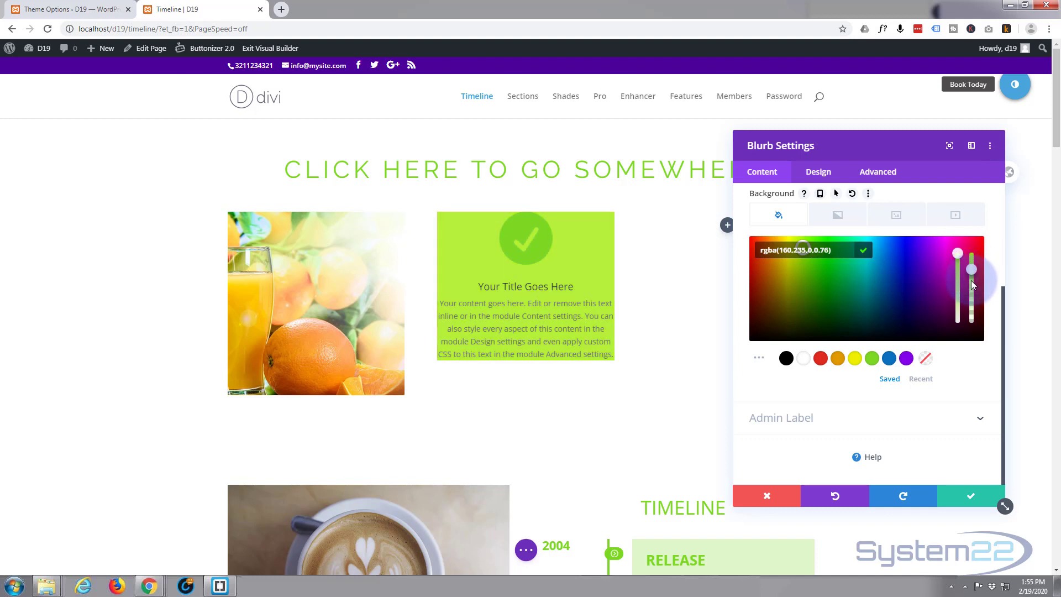
{"action": "left_click_drag", "start_coordinate": [972, 293], "coordinate": [970, 299]}
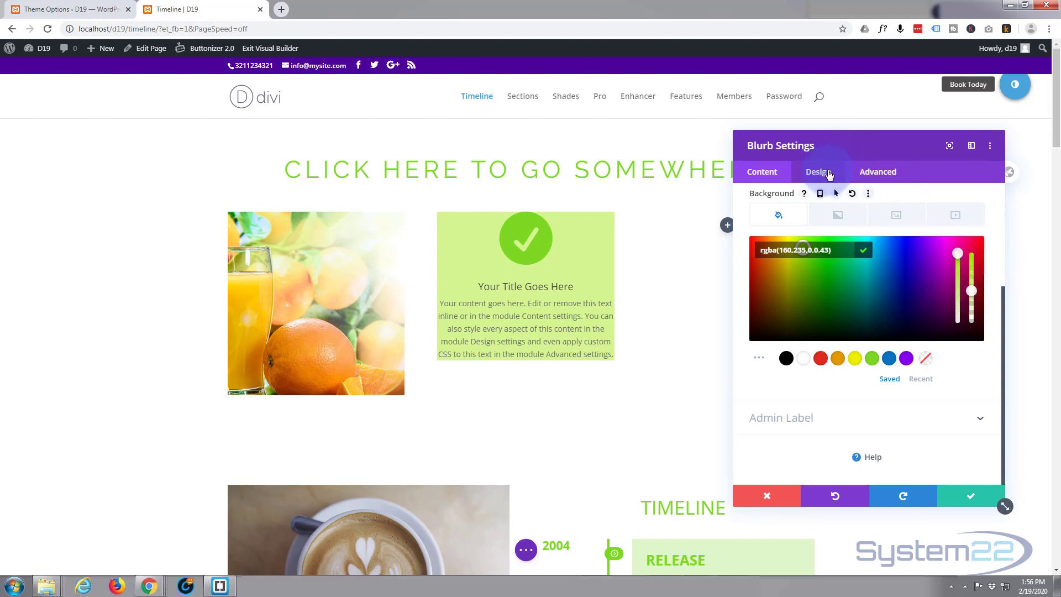
Step: Set the blurb's padding to 20px on top, bottom, left and right
{"action": "left_click", "coordinate": [829, 175]}
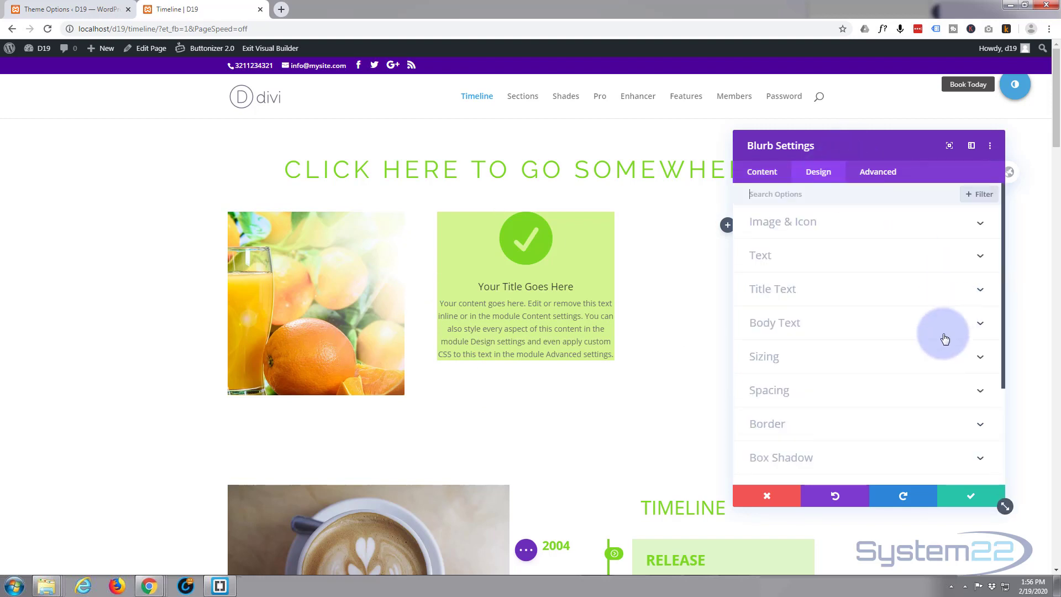
{"action": "left_click", "coordinate": [841, 398]}
{"action": "left_click", "coordinate": [762, 291]}
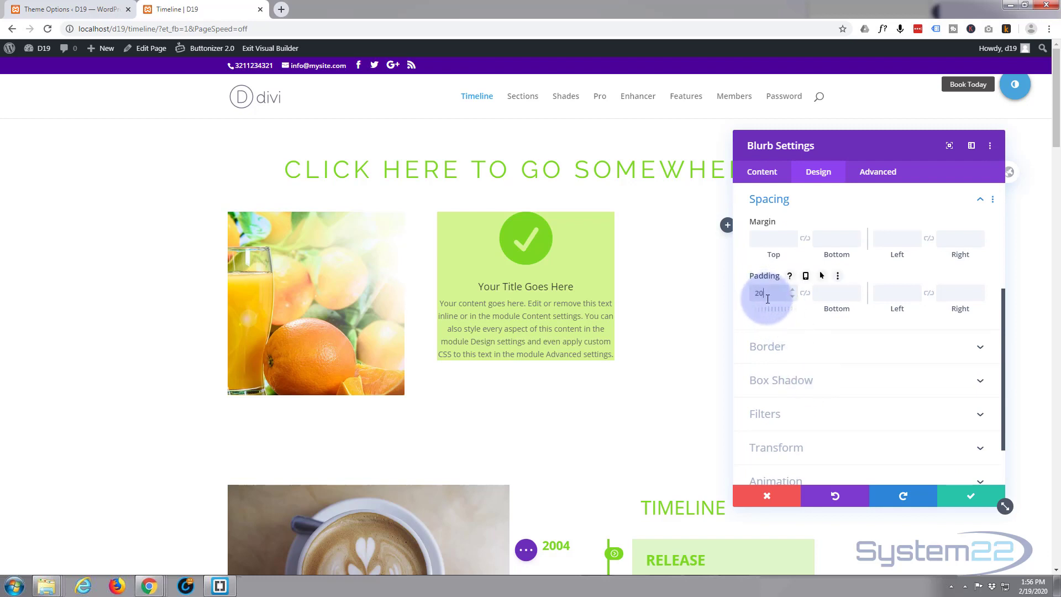
{"action": "type", "text": "20"}
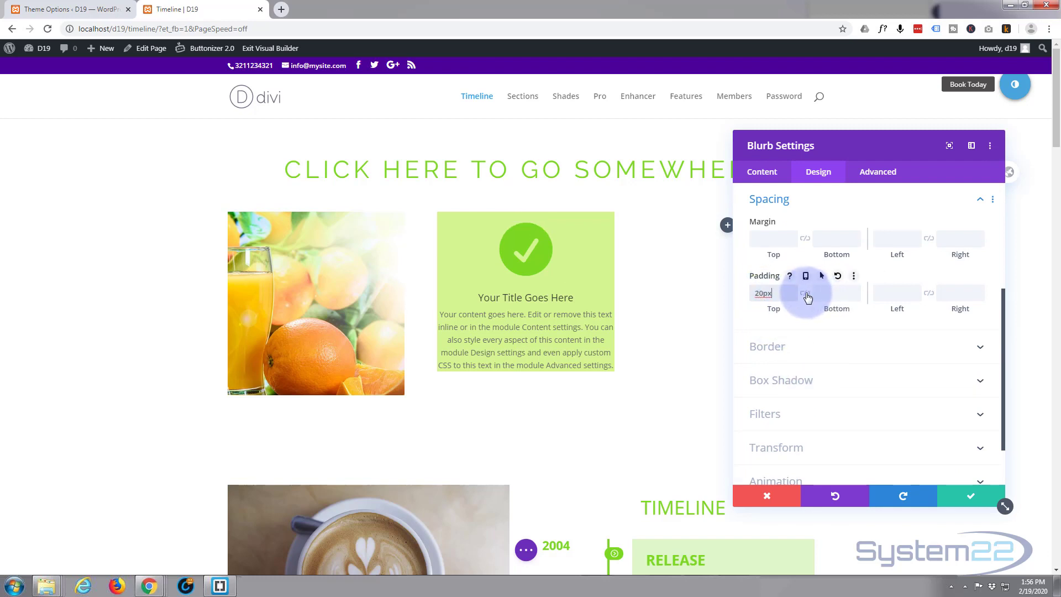
{"action": "left_click", "coordinate": [807, 294]}
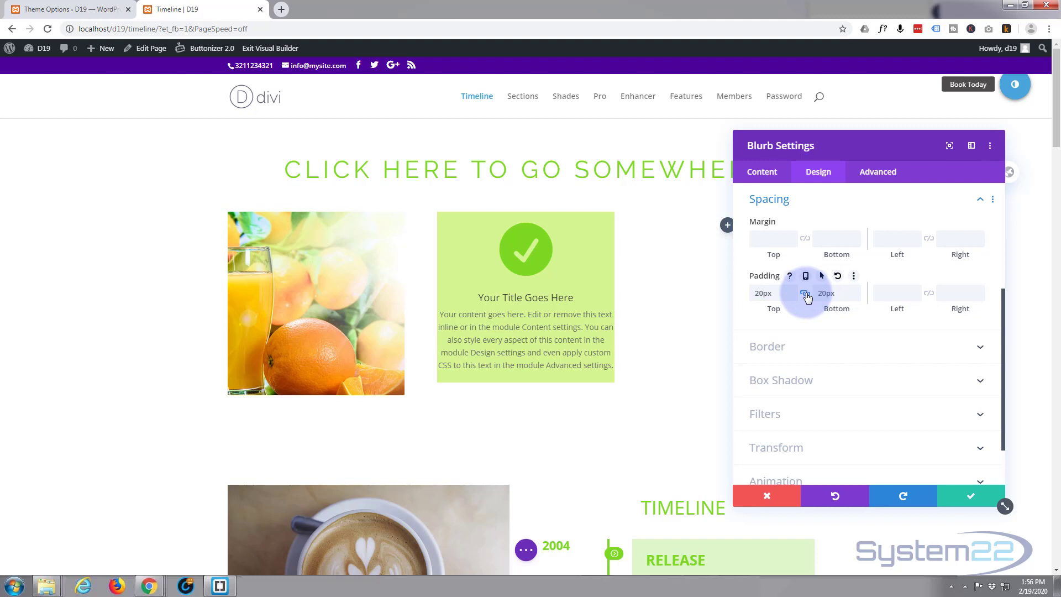
{"action": "left_click", "coordinate": [889, 293]}
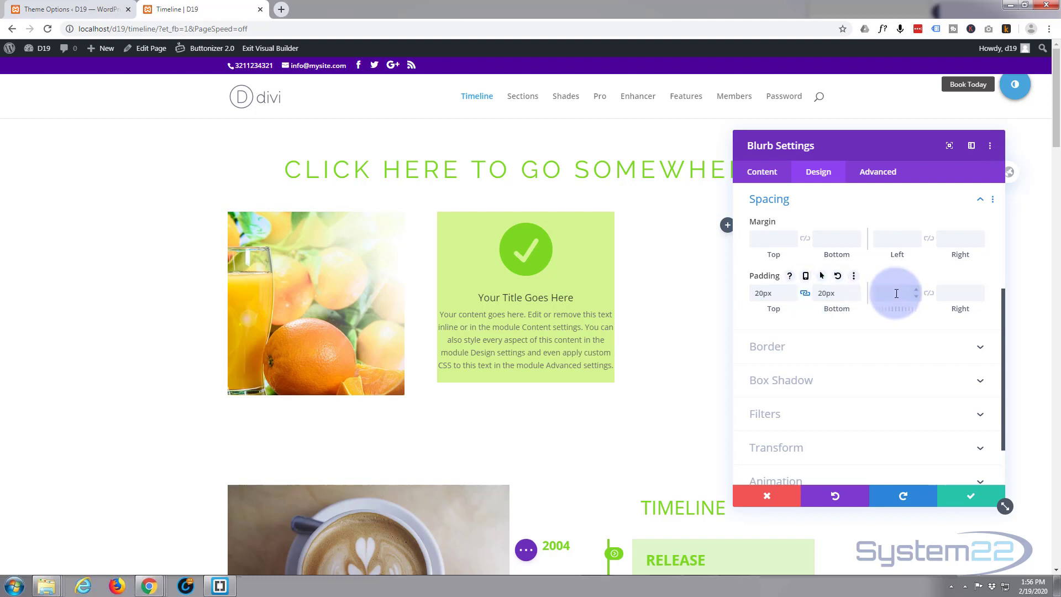
{"action": "type", "text": "20"}
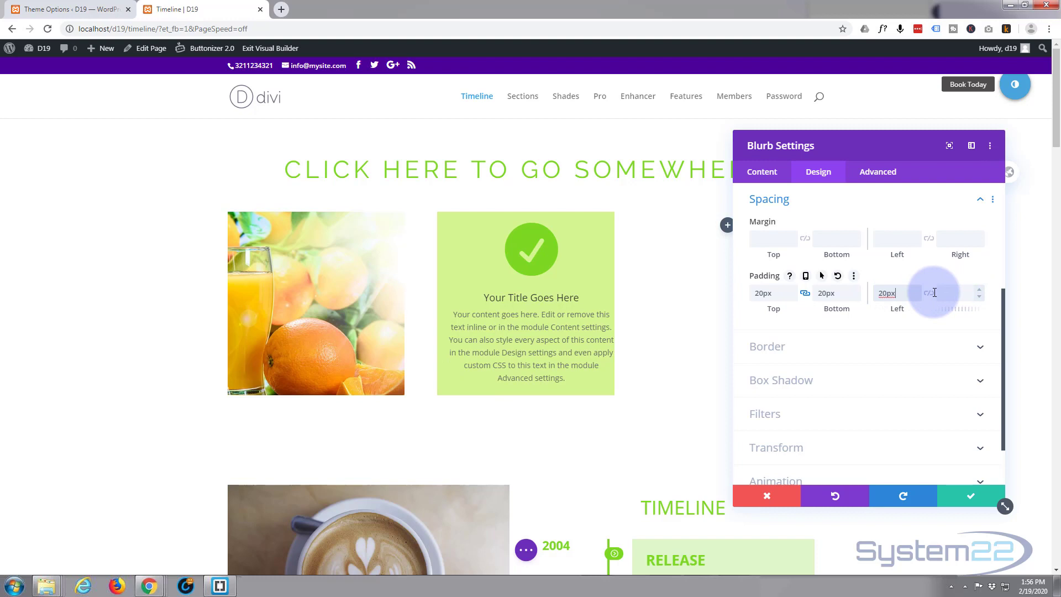
{"action": "left_click", "coordinate": [931, 294]}
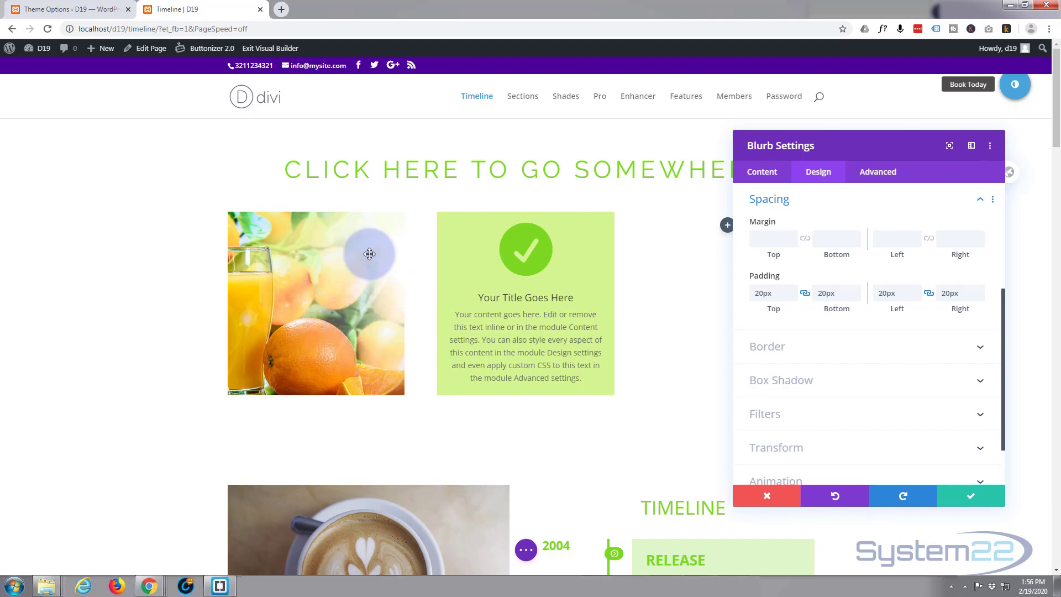
Step: Save the blurb, then bring up the middle column's Background settings via Row Settings
{"action": "left_click", "coordinate": [967, 501]}
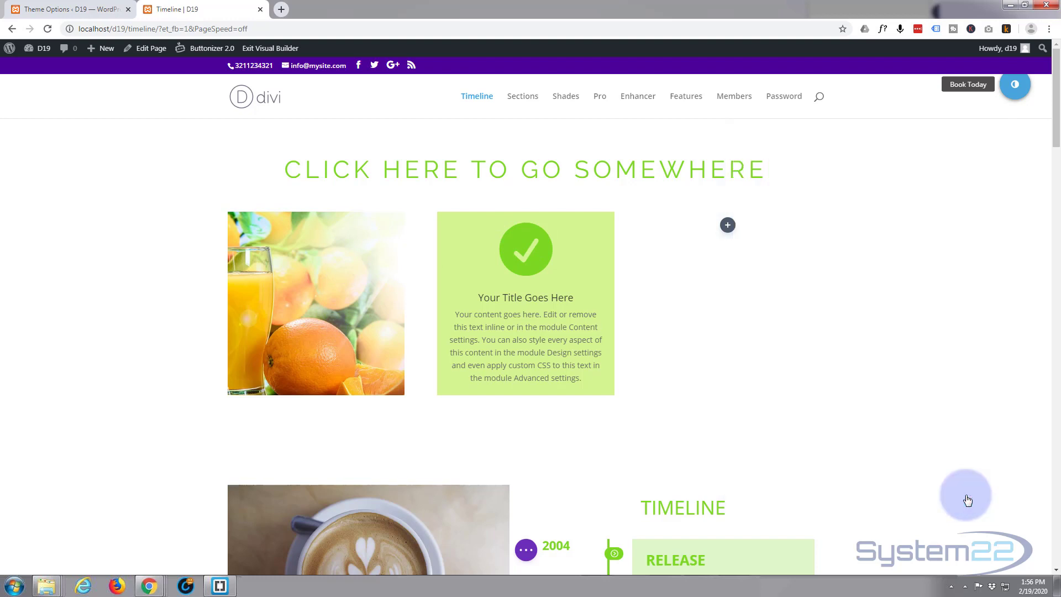
{"action": "mouse_move", "coordinate": [257, 219]}
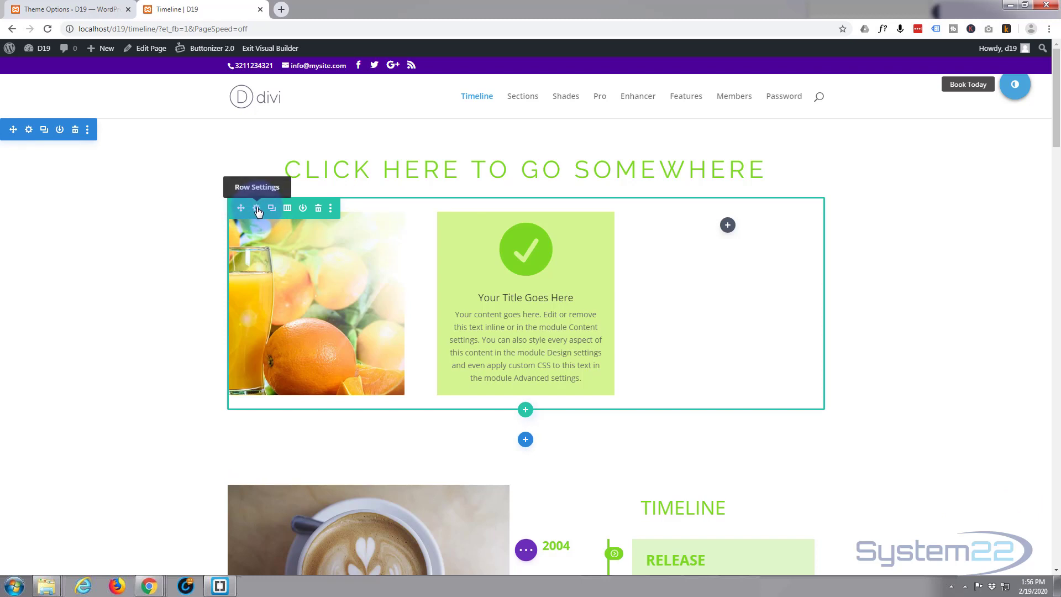
{"action": "left_click", "coordinate": [257, 209]}
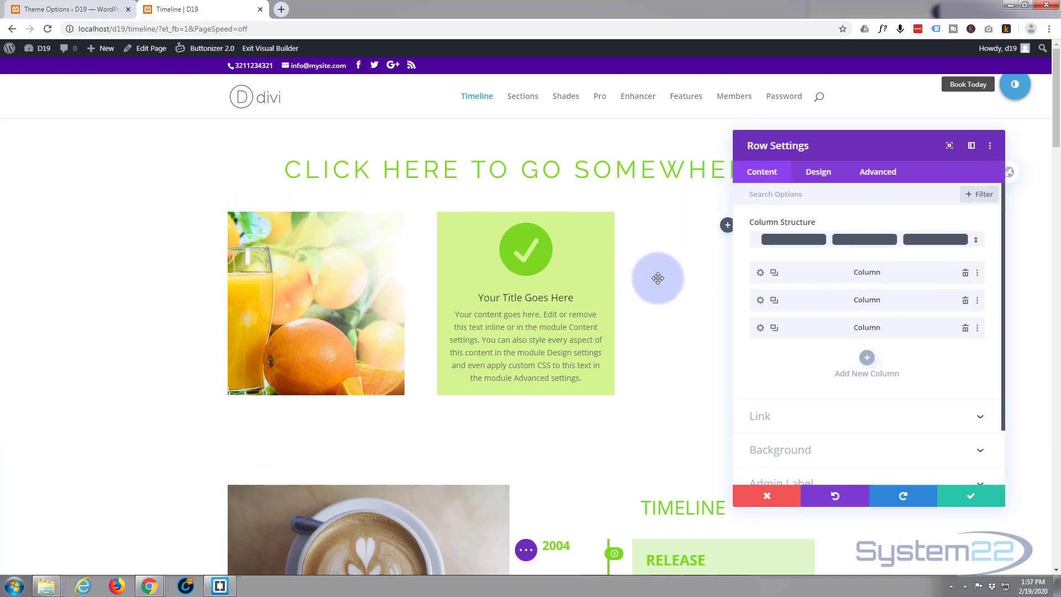
{"action": "left_click", "coordinate": [760, 301]}
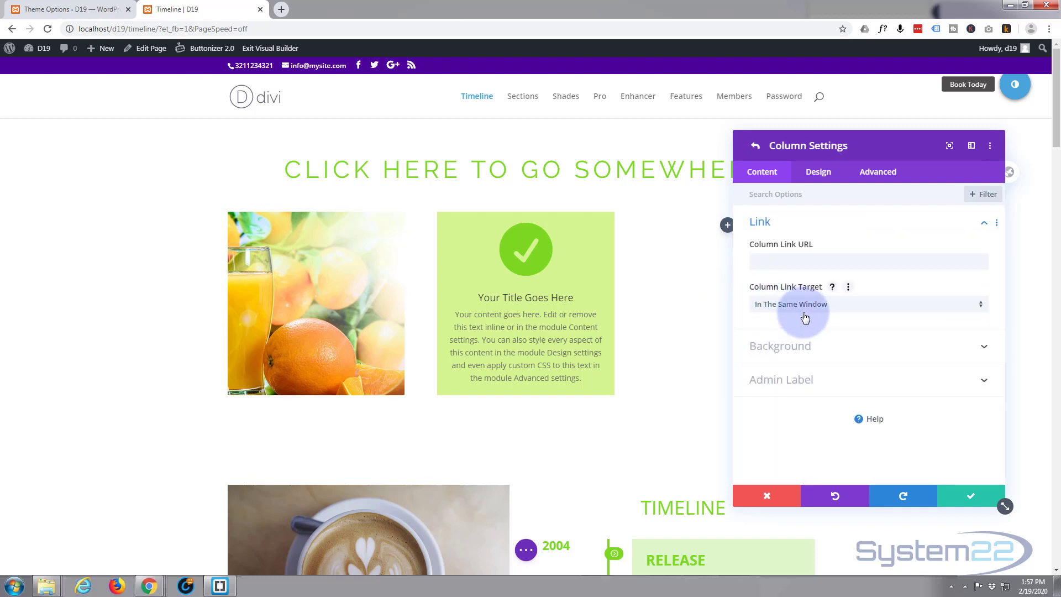
{"action": "left_click", "coordinate": [861, 348]}
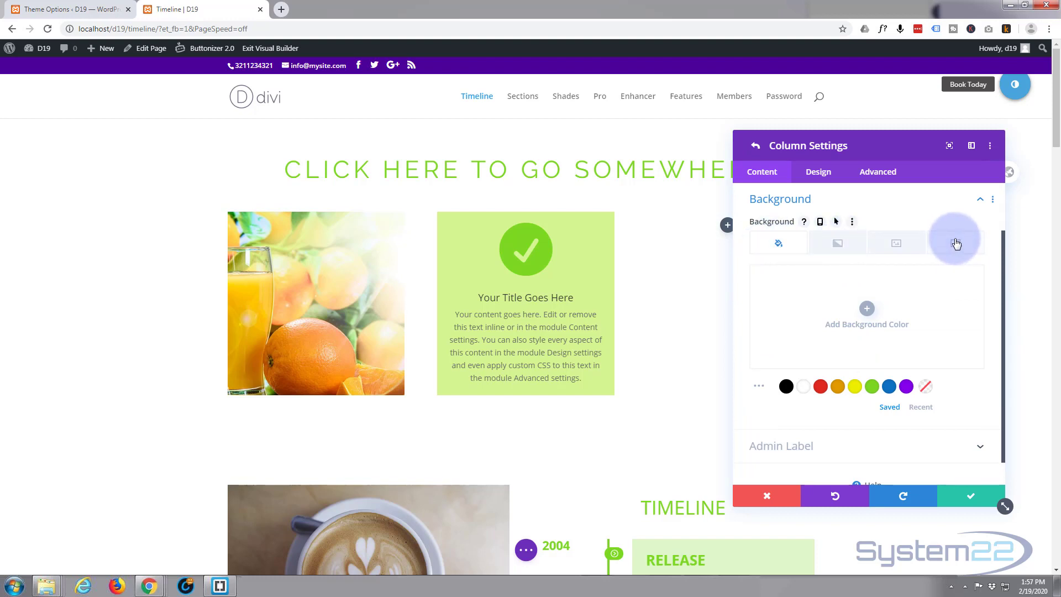
Step: Set the green smoothie photo as the middle column's background image and save the column
{"action": "left_click", "coordinate": [897, 243]}
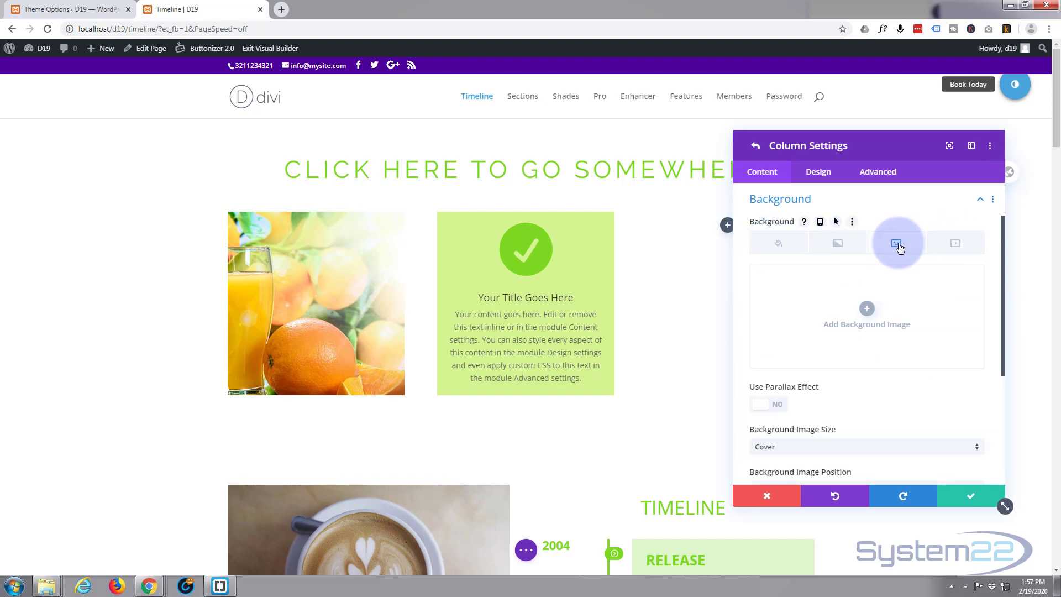
{"action": "left_click", "coordinate": [868, 308]}
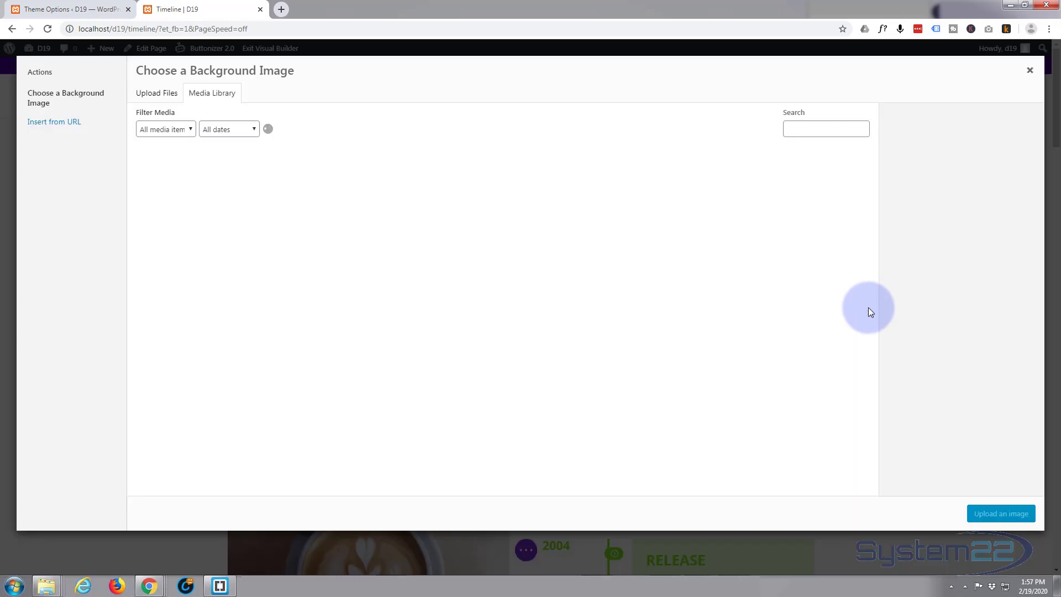
{"action": "scroll", "coordinate": [700, 311], "scroll_direction": "down", "scroll_amount": 2}
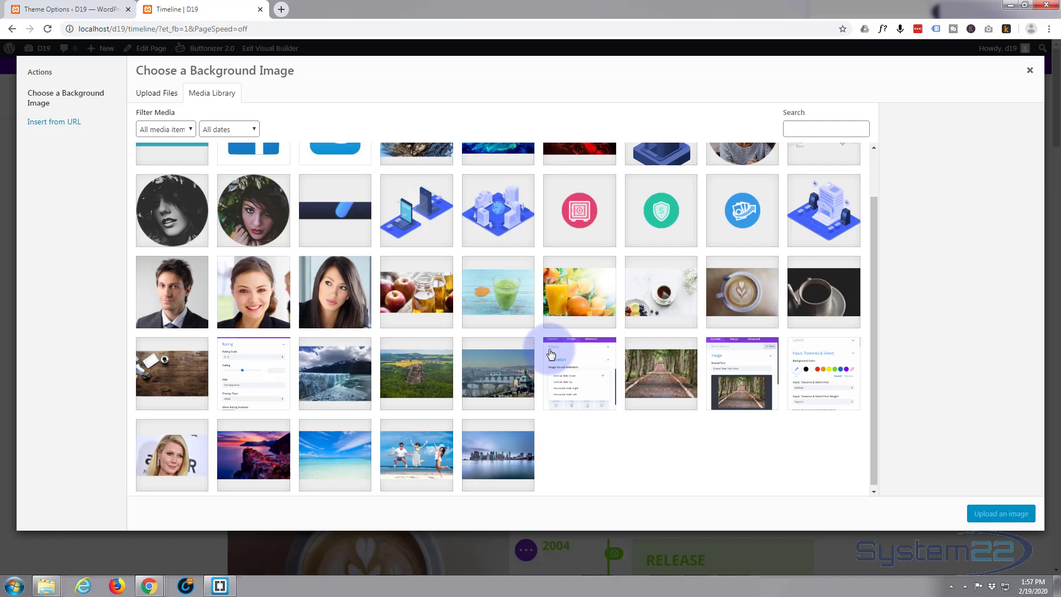
{"action": "left_click", "coordinate": [497, 294]}
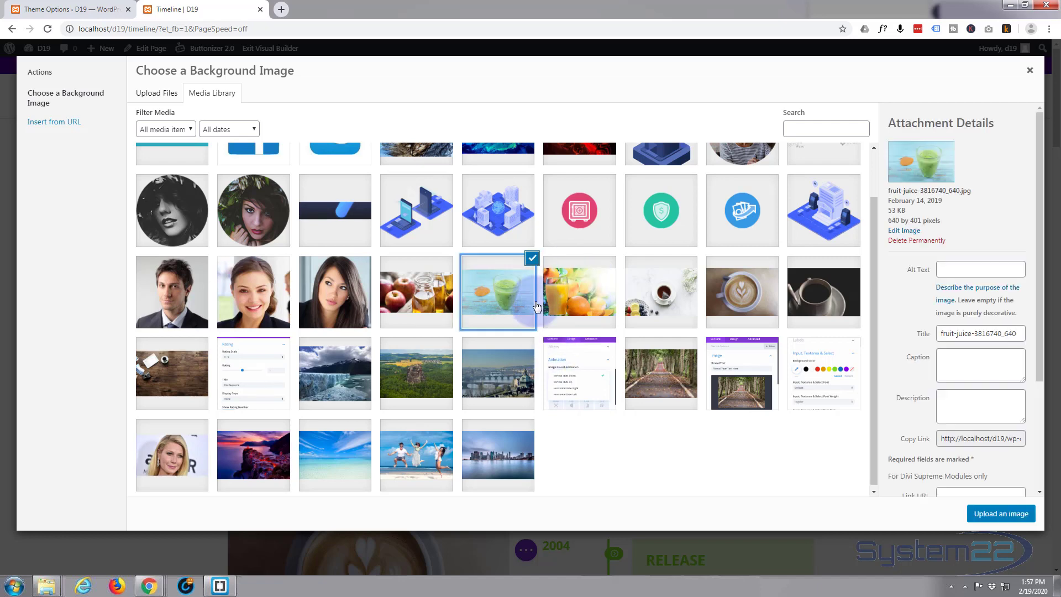
{"action": "left_click", "coordinate": [1010, 514]}
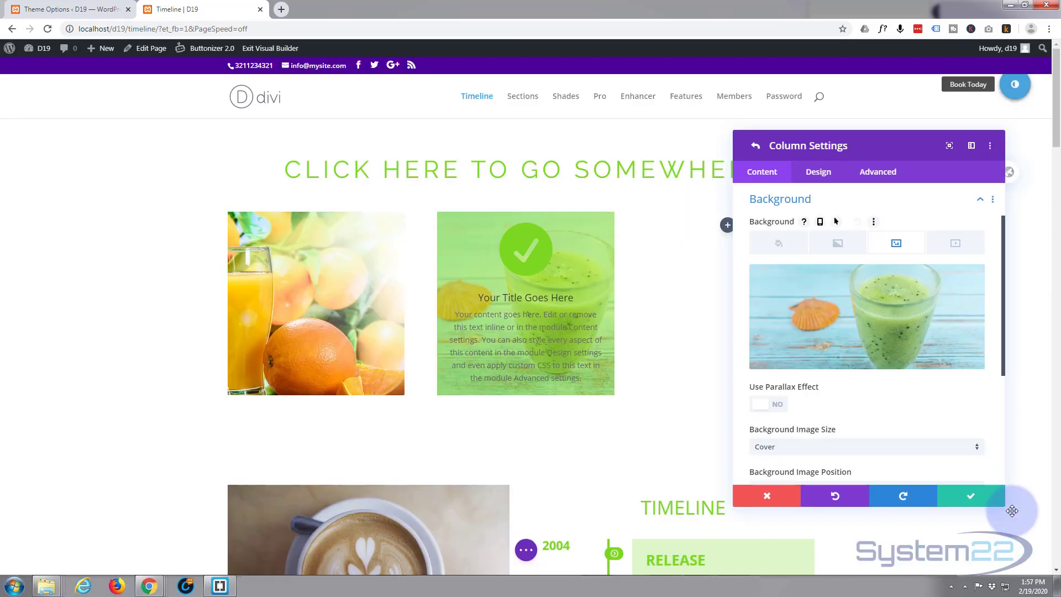
{"action": "left_click", "coordinate": [974, 500]}
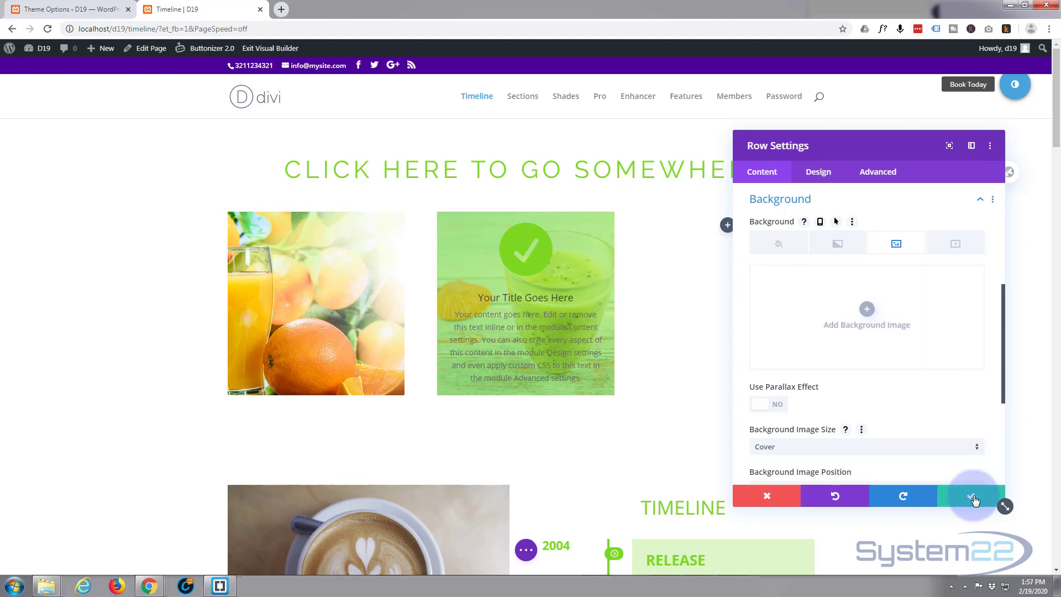
Step: Close the row settings and reopen the blurb's background colour to raise its opacity
{"action": "left_click", "coordinate": [975, 501]}
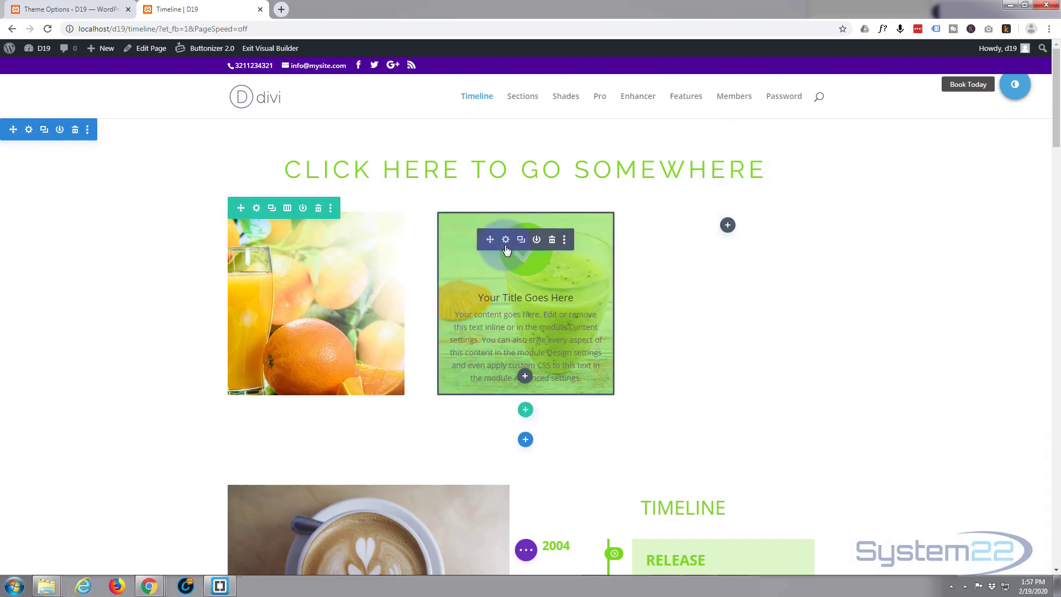
{"action": "left_click", "coordinate": [504, 239]}
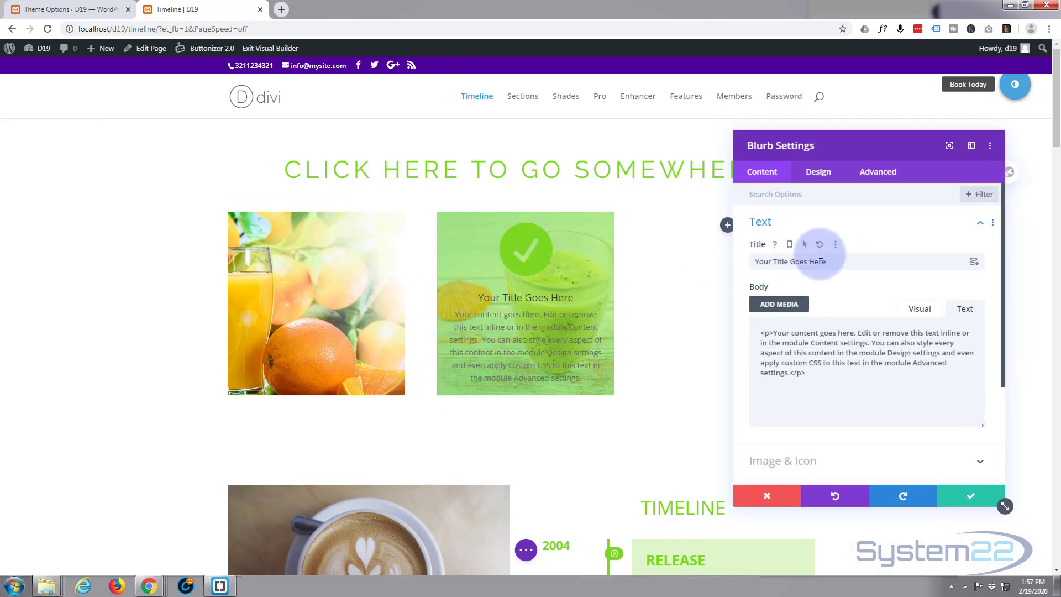
{"action": "scroll", "coordinate": [812, 387], "scroll_direction": "down", "scroll_amount": 3}
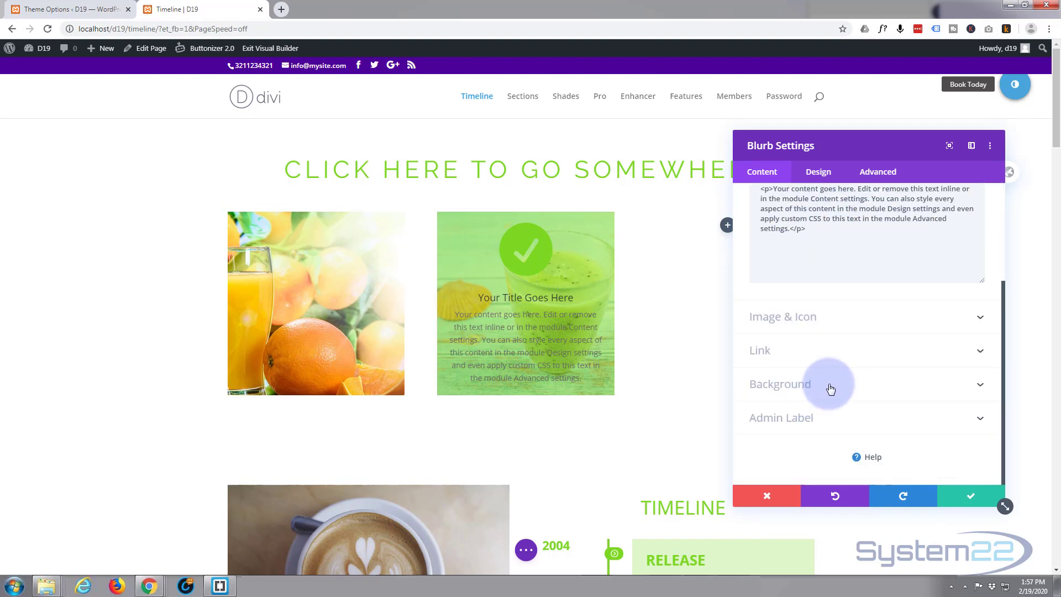
{"action": "left_click", "coordinate": [835, 390]}
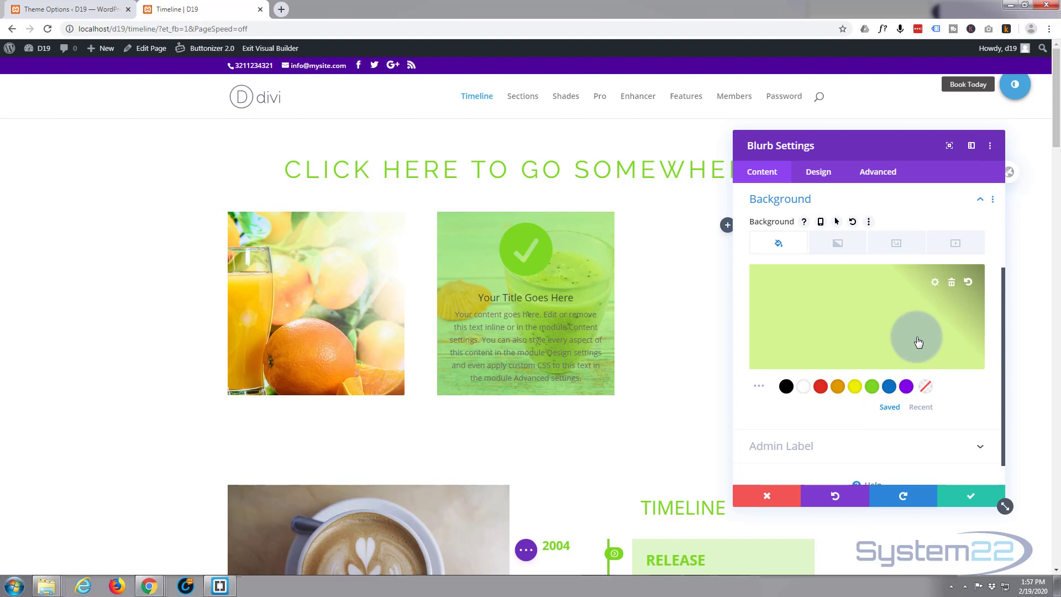
{"action": "left_click", "coordinate": [946, 312]}
{"action": "left_click_drag", "start_coordinate": [972, 318], "coordinate": [974, 303]}
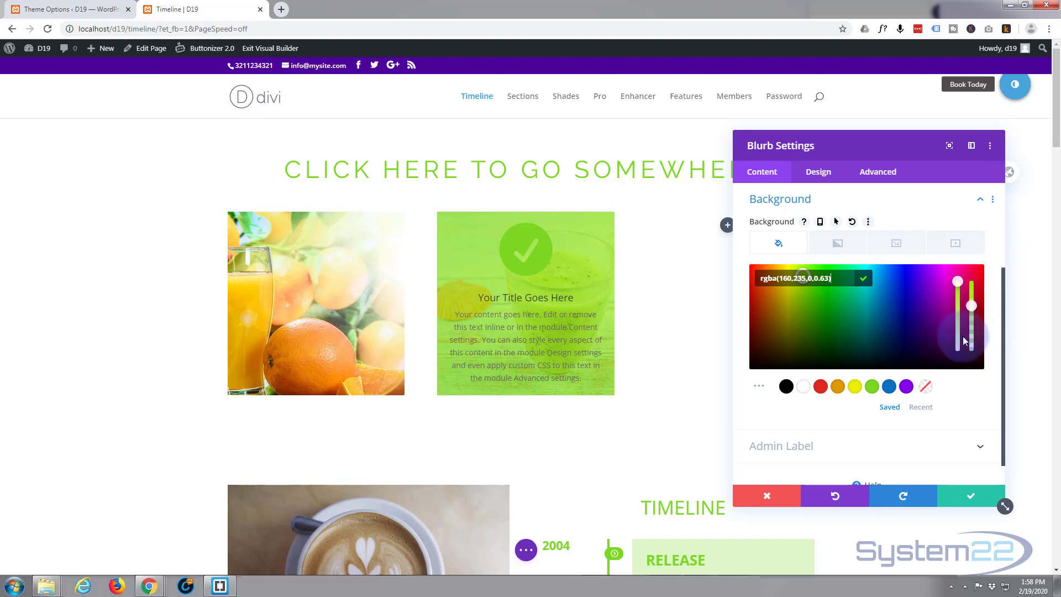
Step: Reapply the #a0eb00 green background and set its opacity to 0.71, giving rgba(160,235,0,0.71)
{"action": "left_click", "coordinate": [761, 389]}
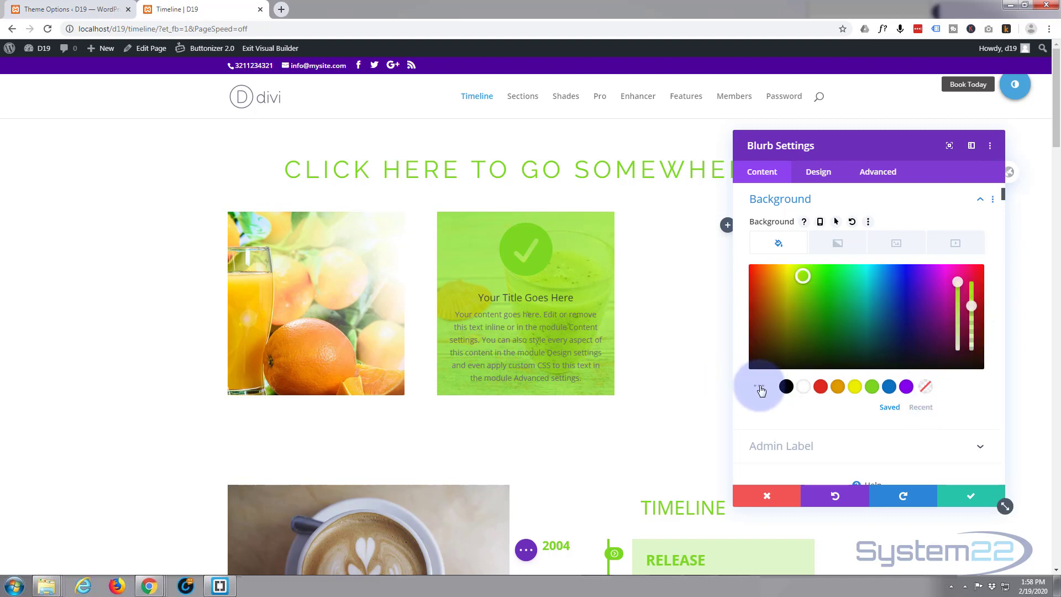
{"action": "scroll", "coordinate": [761, 406], "scroll_direction": "down", "scroll_amount": 1}
{"action": "scroll", "coordinate": [761, 407], "scroll_direction": "down", "scroll_amount": 1}
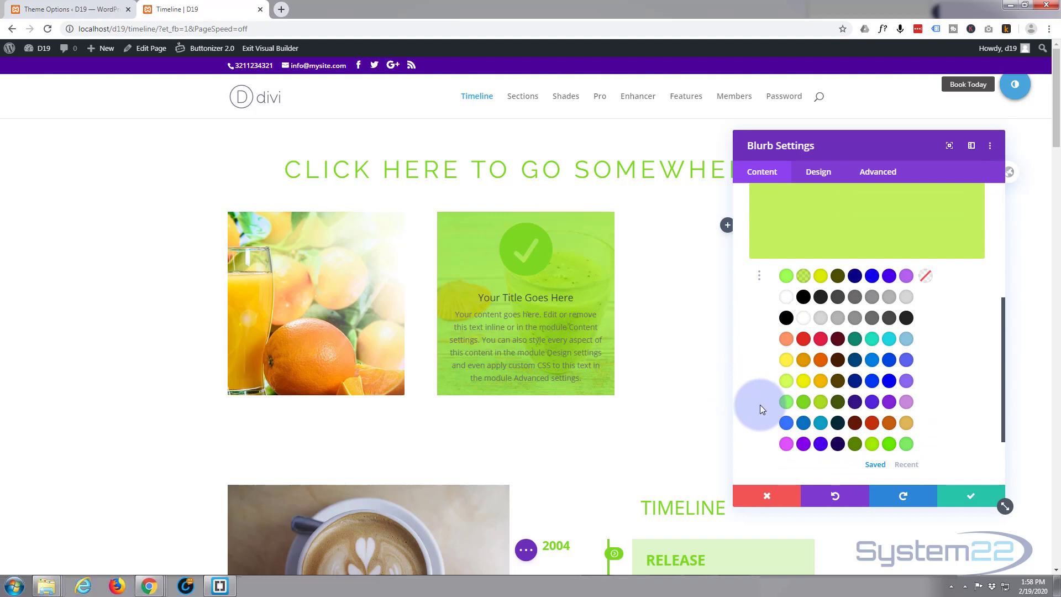
{"action": "left_click", "coordinate": [872, 444]}
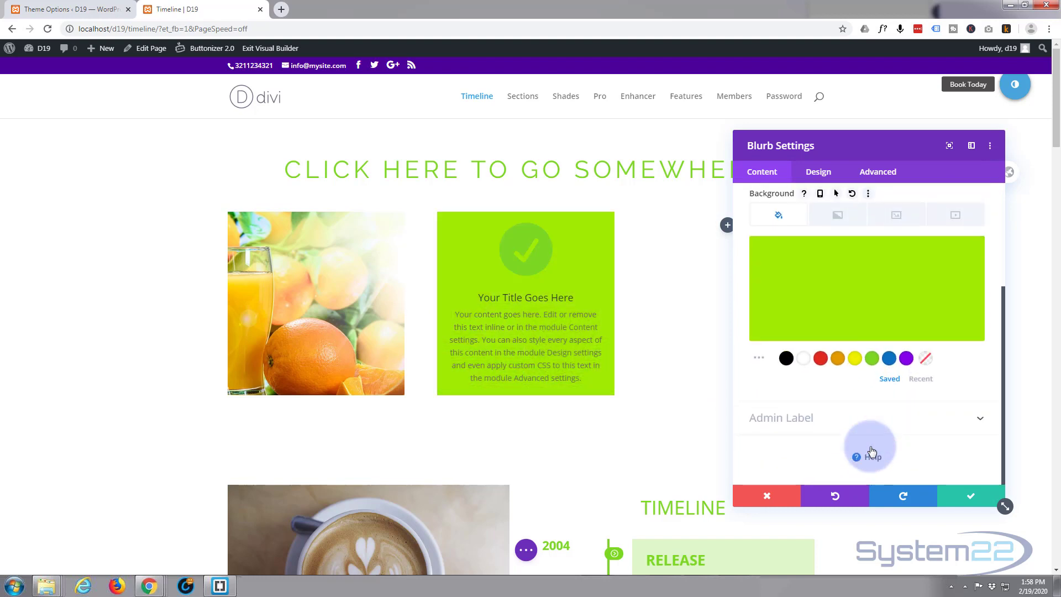
{"action": "mouse_move", "coordinate": [834, 300]}
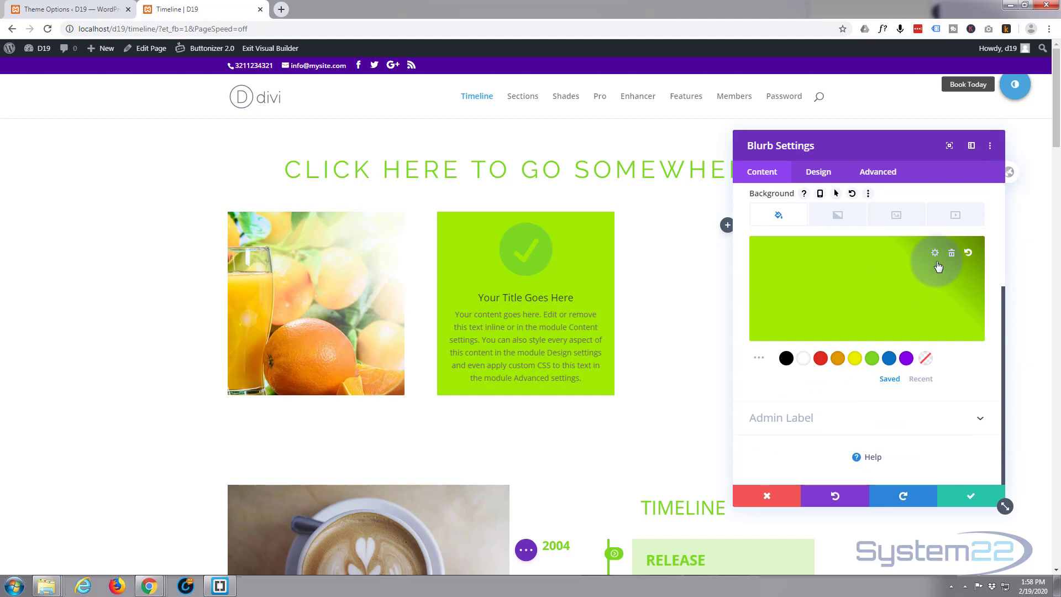
{"action": "left_click", "coordinate": [928, 282]}
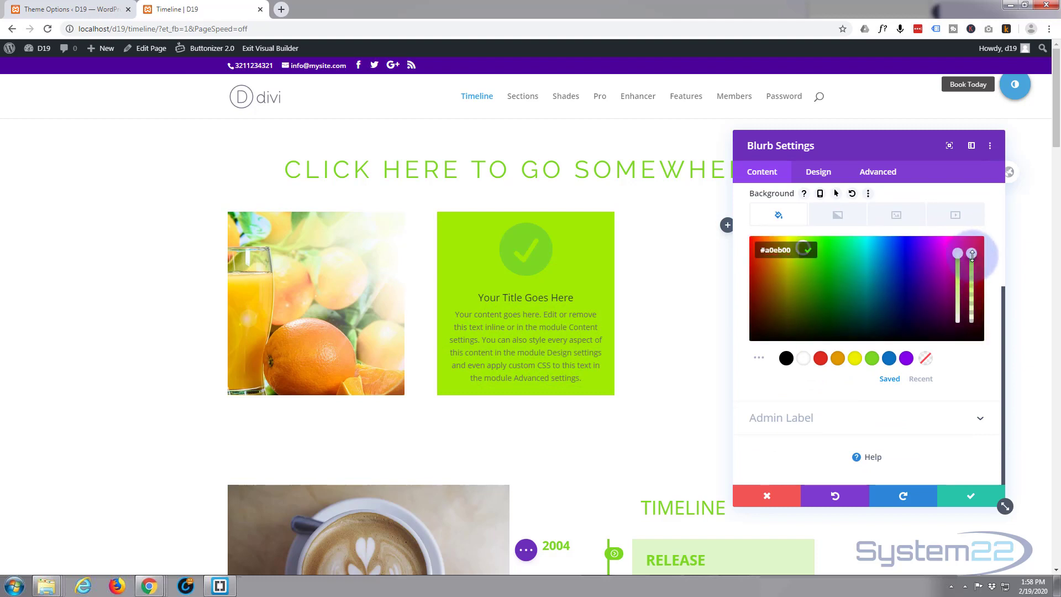
{"action": "left_click_drag", "start_coordinate": [972, 254], "coordinate": [966, 281]}
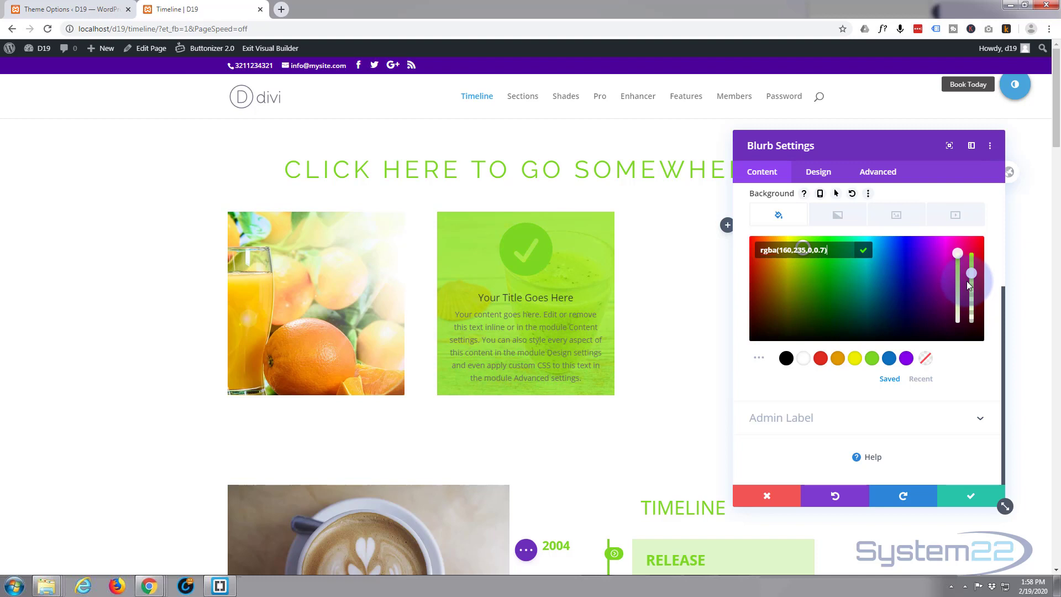
{"action": "left_click_drag", "start_coordinate": [966, 280], "coordinate": [966, 280]}
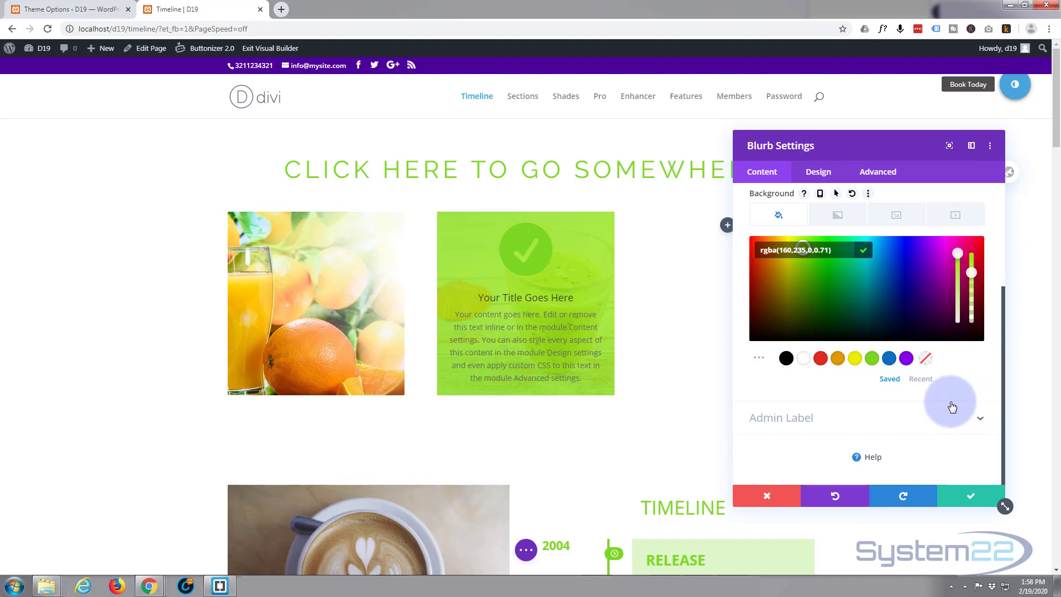
Step: In the blurb's Design > Filters, preview fading its opacity, then restore it to 100%
{"action": "left_click", "coordinate": [818, 173]}
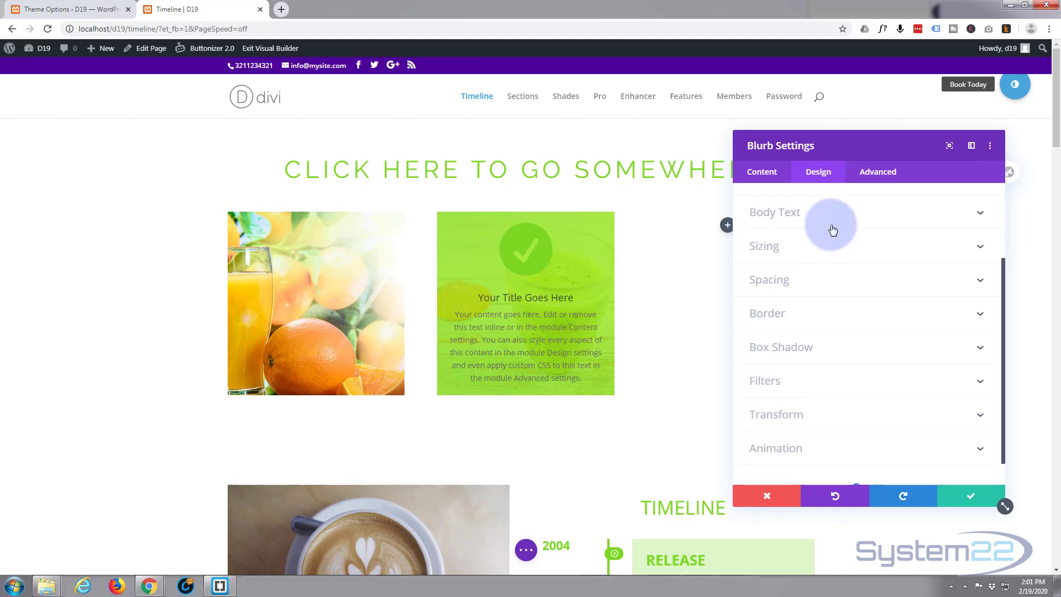
{"action": "scroll", "coordinate": [833, 229], "scroll_direction": "down", "scroll_amount": 2}
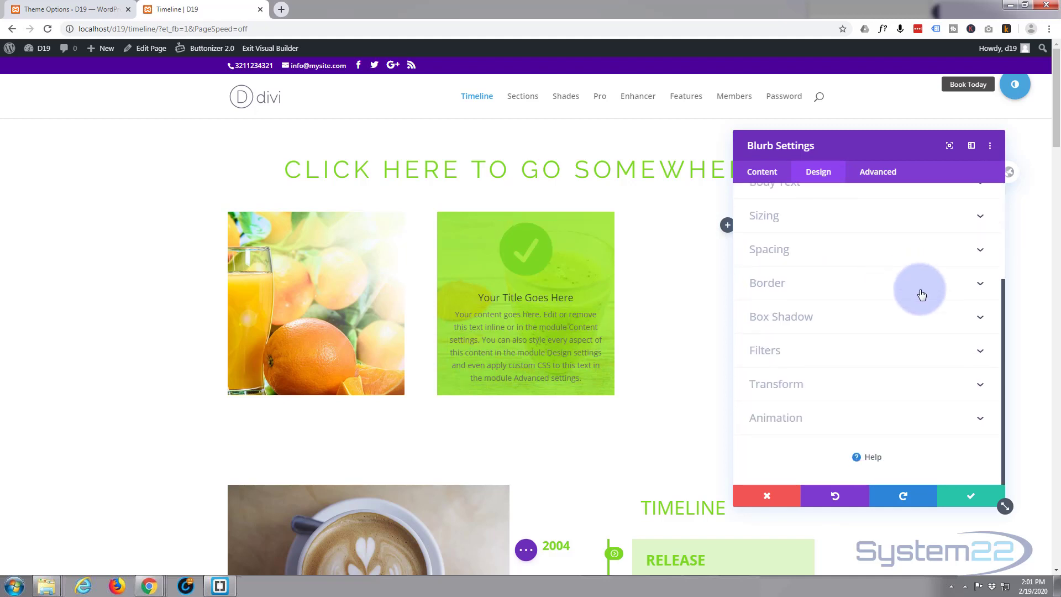
{"action": "left_click", "coordinate": [850, 351]}
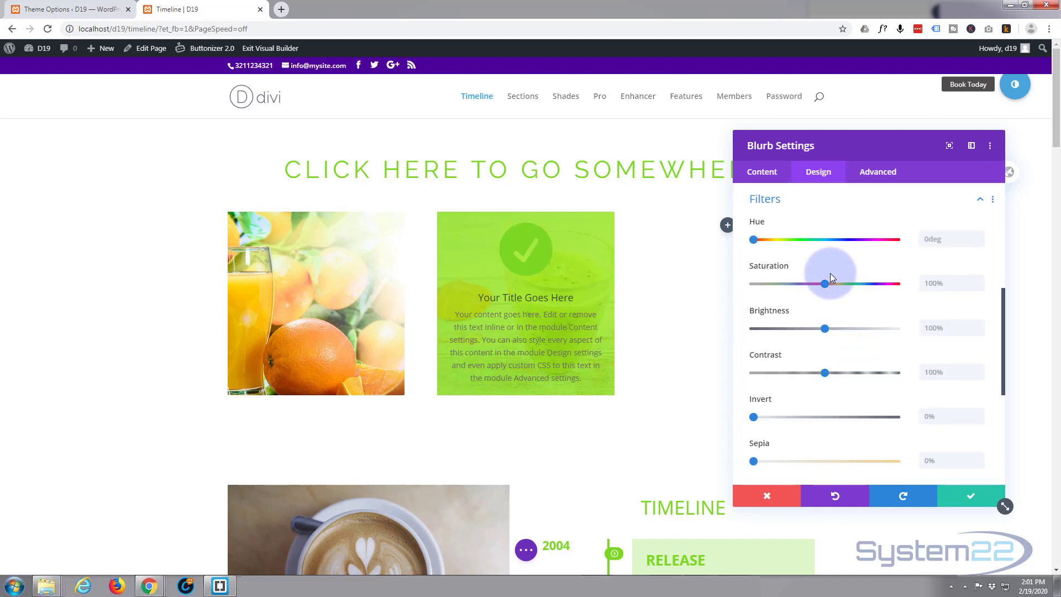
{"action": "scroll", "coordinate": [823, 255], "scroll_direction": "down", "scroll_amount": 4}
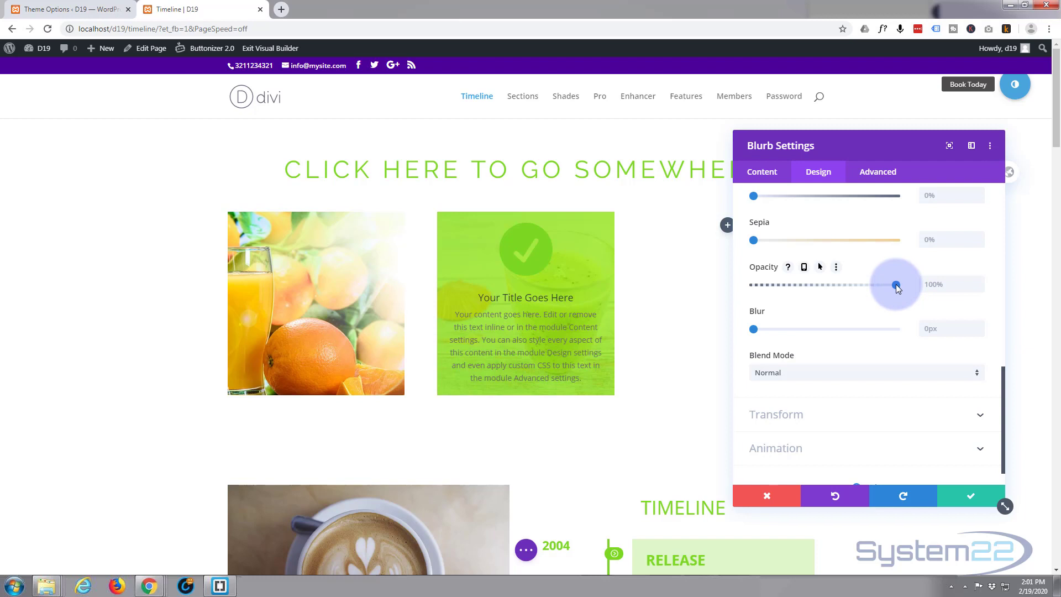
{"action": "left_click_drag", "start_coordinate": [897, 284], "coordinate": [768, 284]}
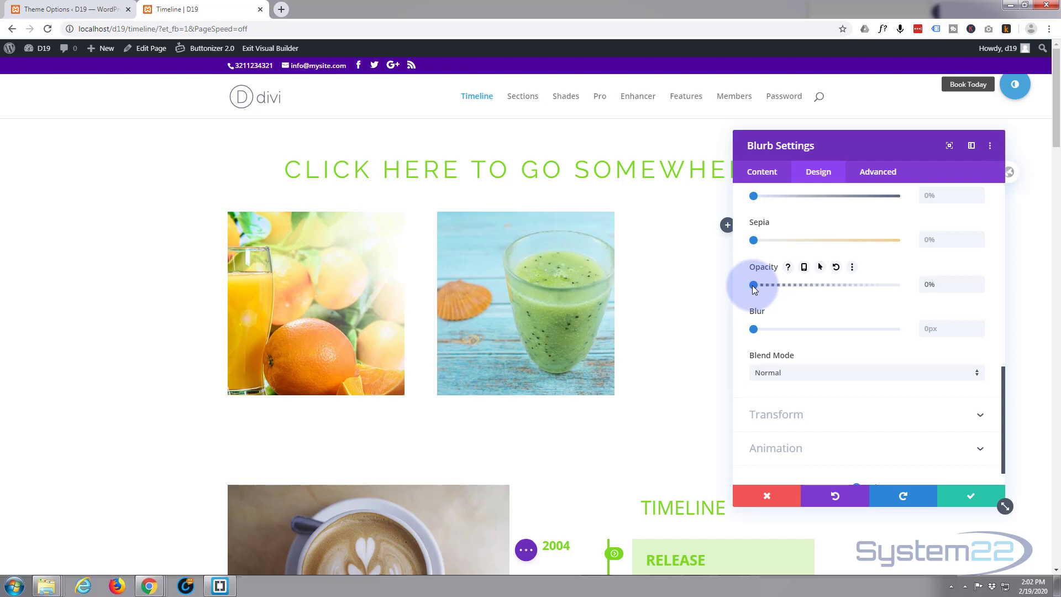
{"action": "left_click_drag", "start_coordinate": [752, 285], "coordinate": [915, 290]}
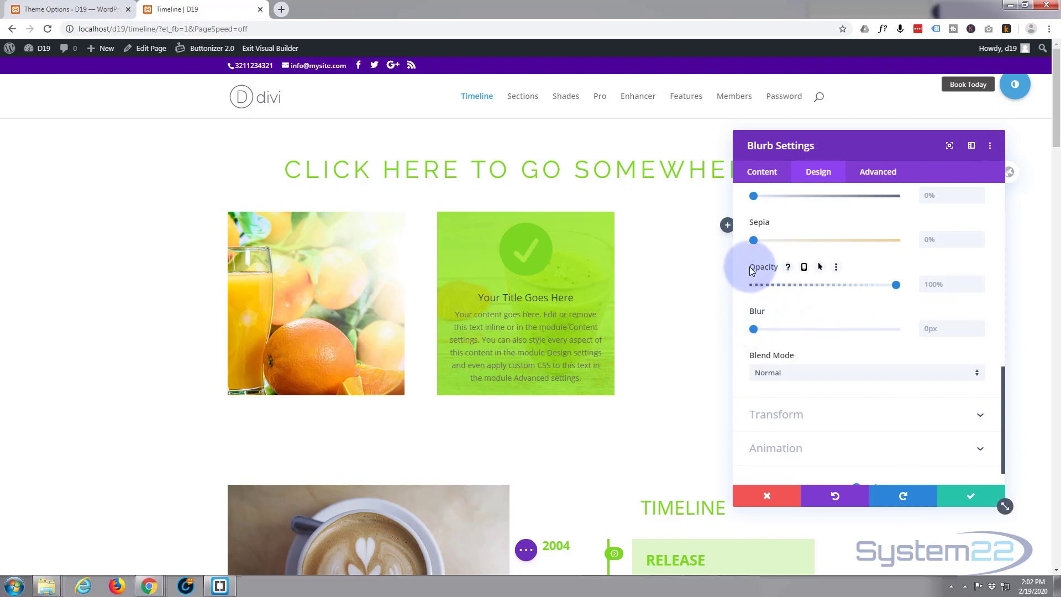
Step: Enable hover opacity, keep it at 100% on hover and set the normal opacity to 0%
{"action": "left_click", "coordinate": [821, 268]}
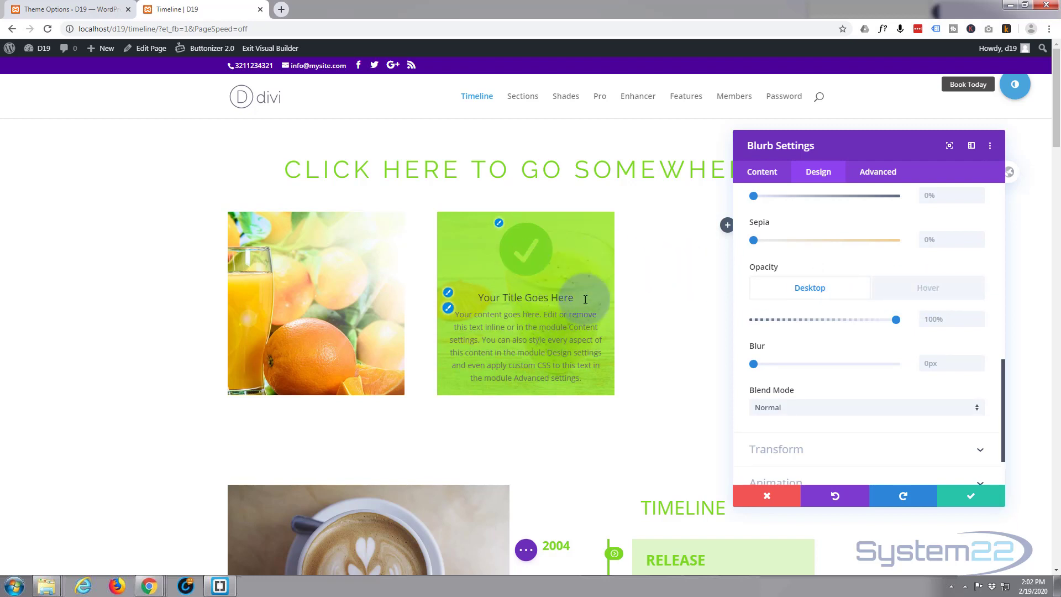
{"action": "left_click", "coordinate": [931, 291]}
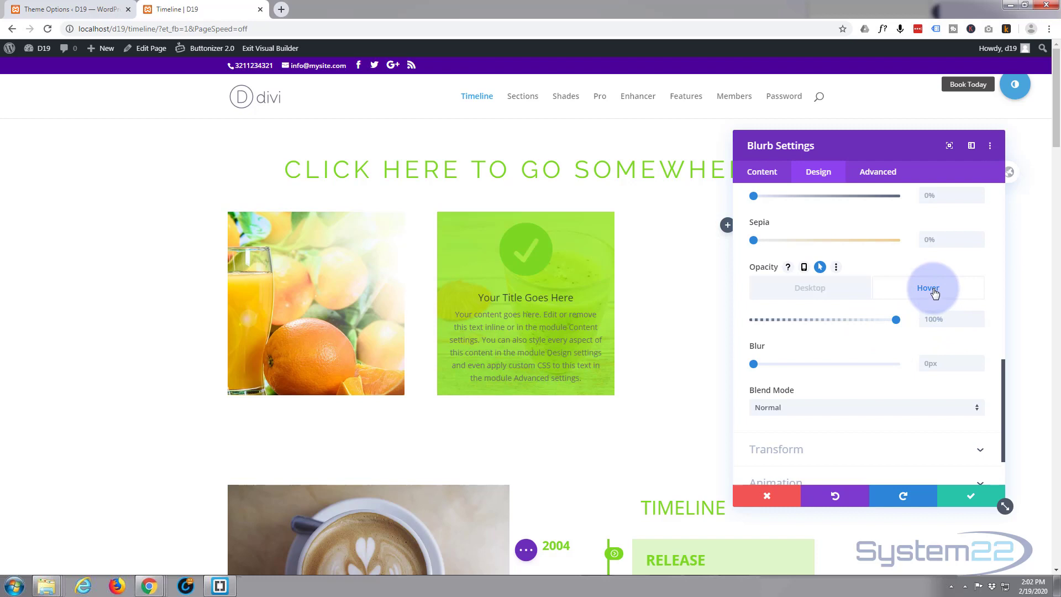
{"action": "left_click", "coordinate": [800, 291]}
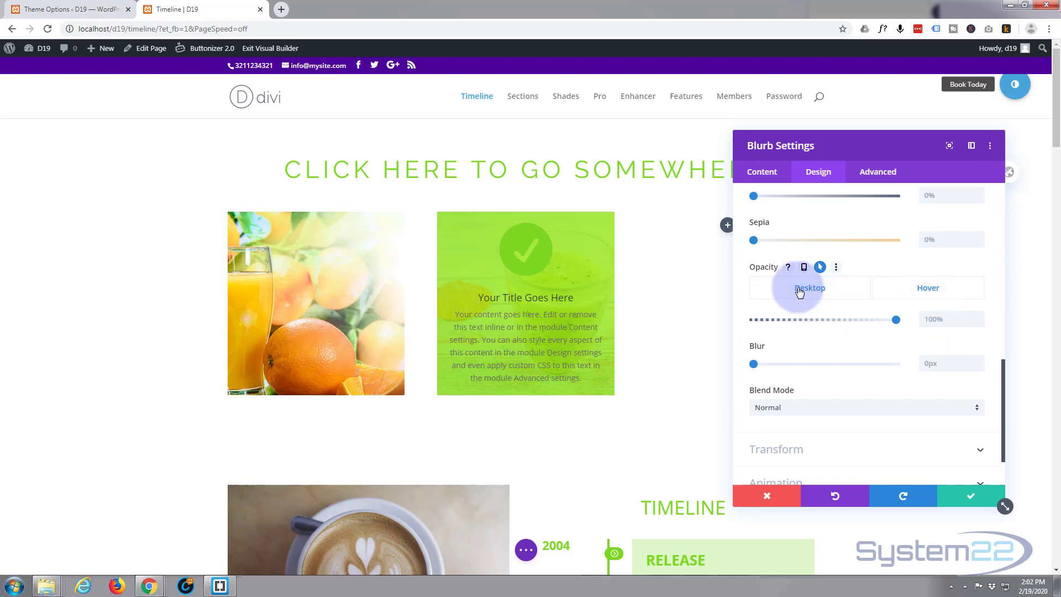
{"action": "left_click_drag", "start_coordinate": [897, 321], "coordinate": [751, 320]}
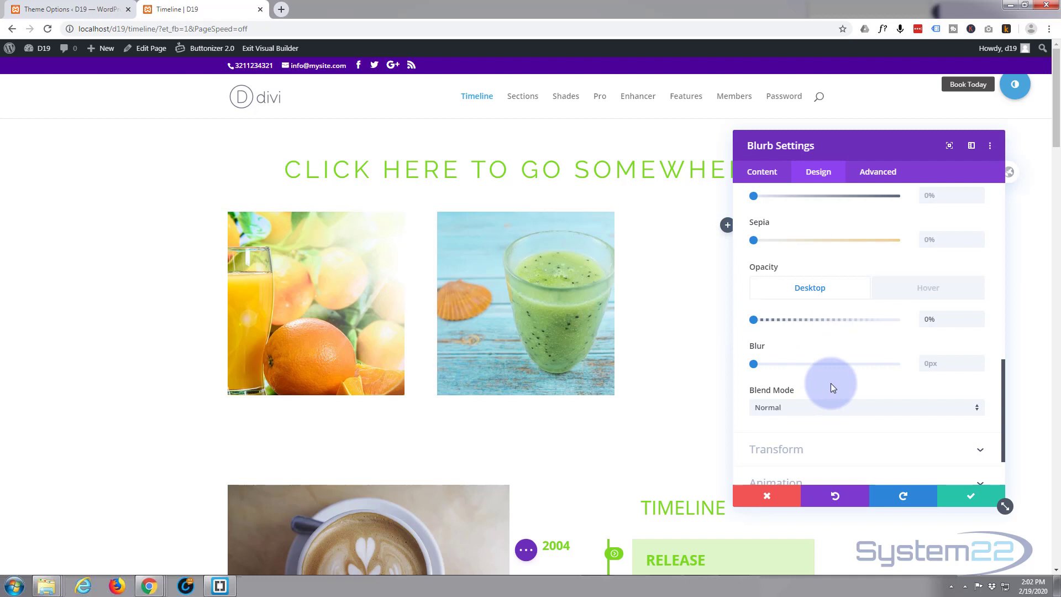
Step: Close the blurb settings, save the page, and exit then re-enable the visual builder
{"action": "left_click", "coordinate": [975, 498]}
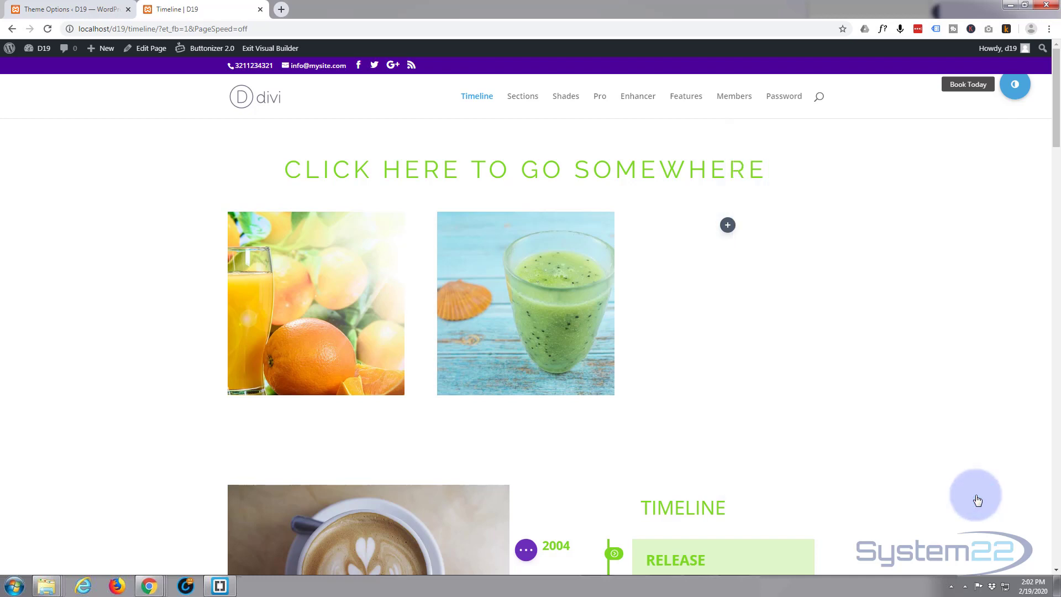
{"action": "left_click", "coordinate": [526, 550]}
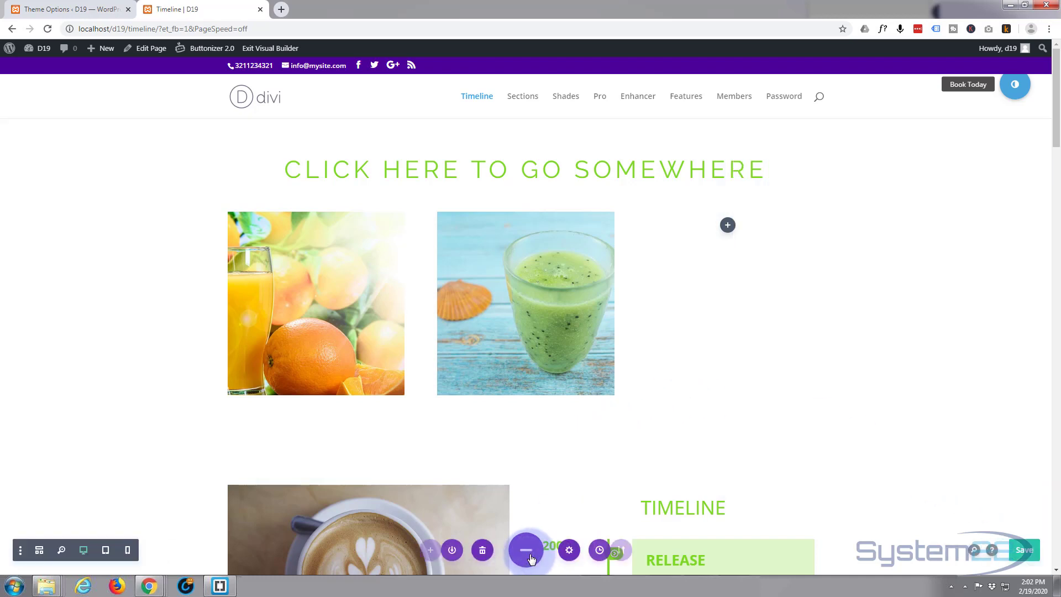
{"action": "left_click", "coordinate": [1020, 552]}
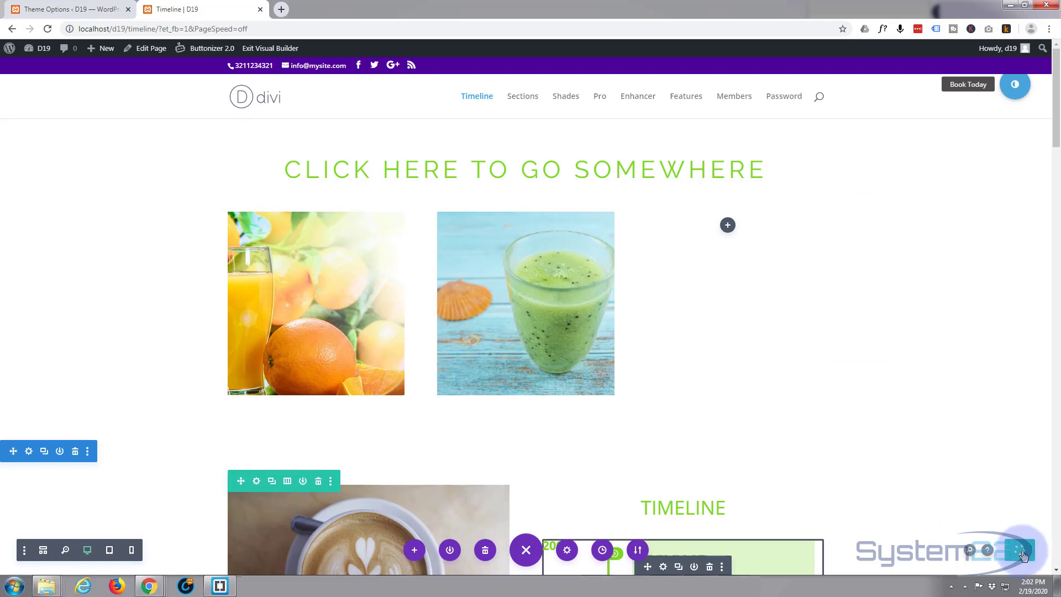
{"action": "left_click", "coordinate": [270, 49]}
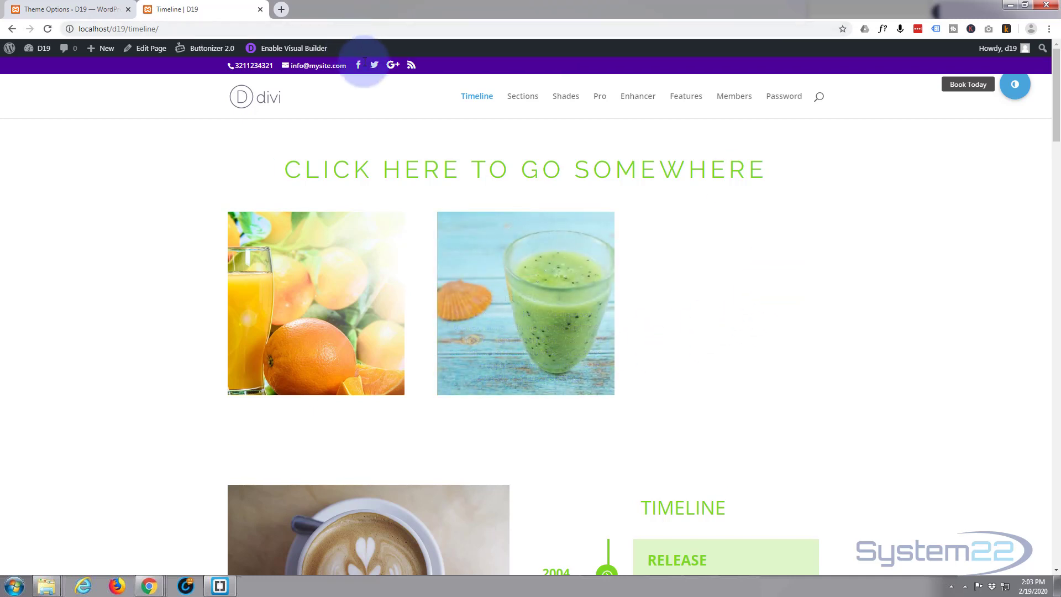
{"action": "left_click", "coordinate": [308, 50]}
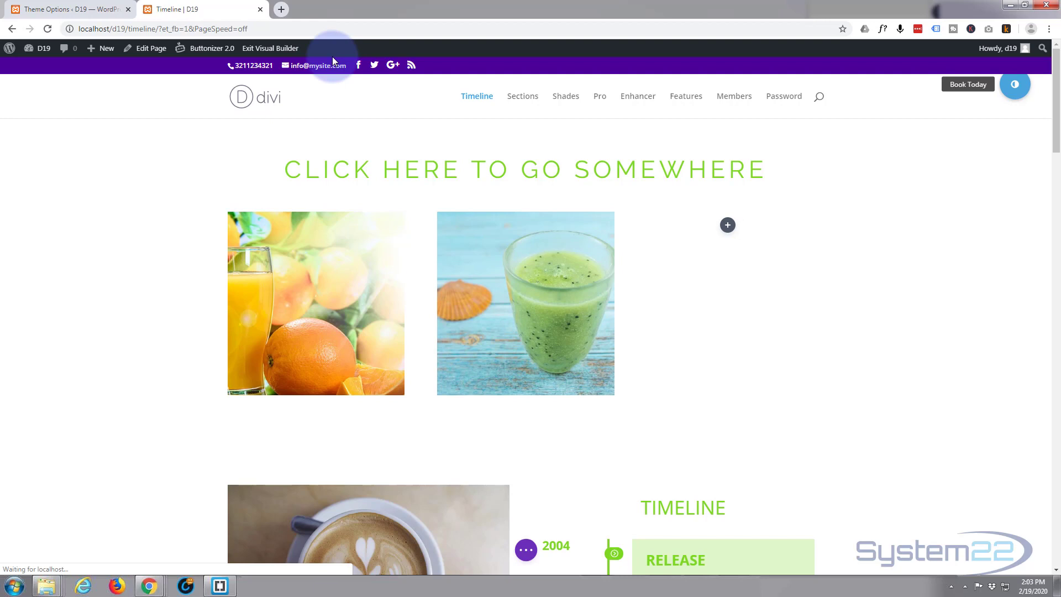
Step: Set the smoothie blurb's Advanced > Transitions duration to 750ms
{"action": "mouse_move", "coordinate": [515, 249]}
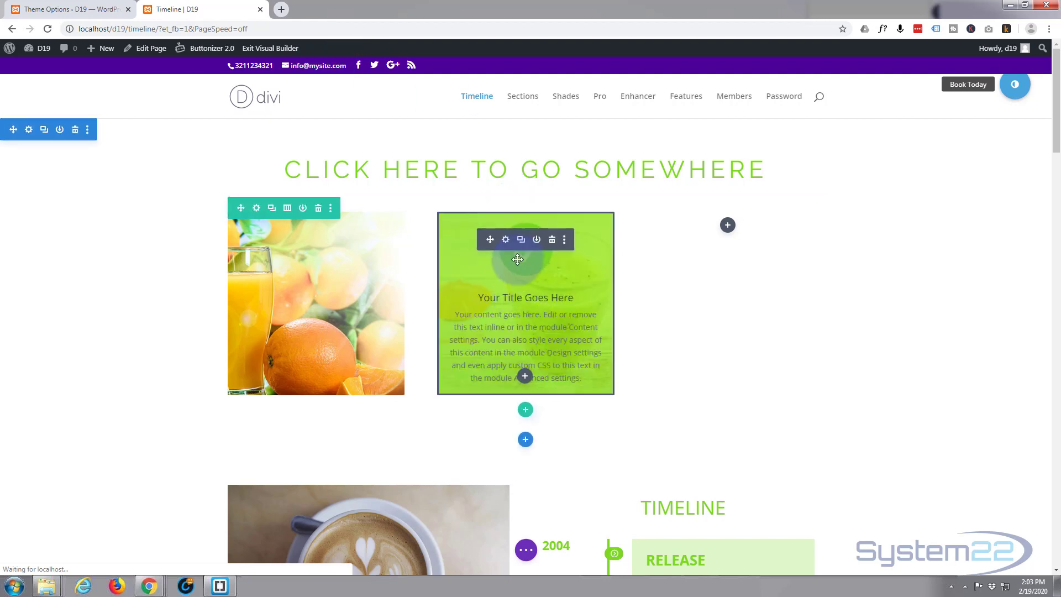
{"action": "left_click", "coordinate": [506, 241]}
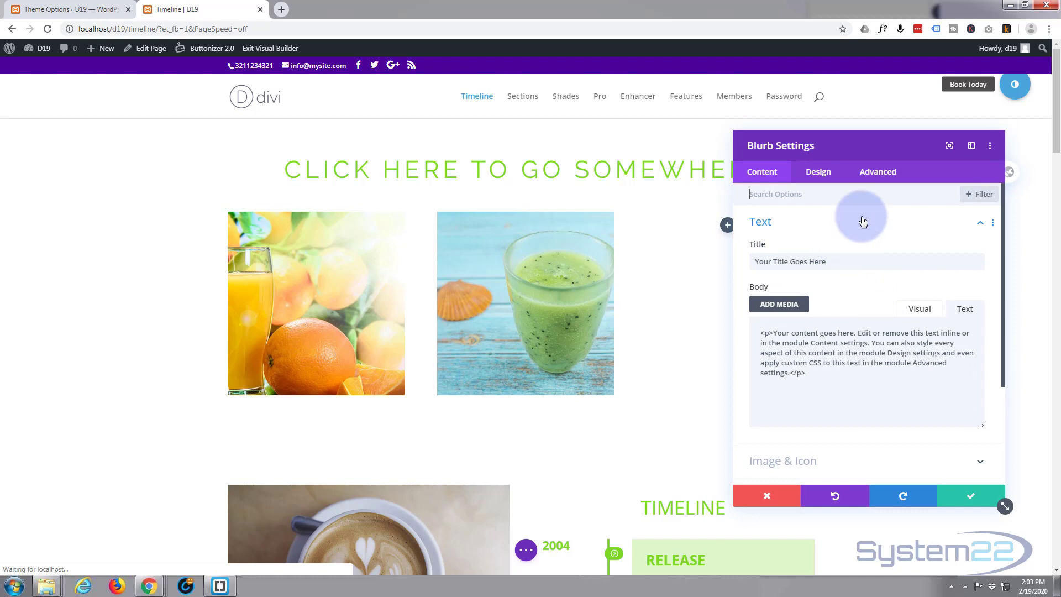
{"action": "left_click", "coordinate": [878, 172]}
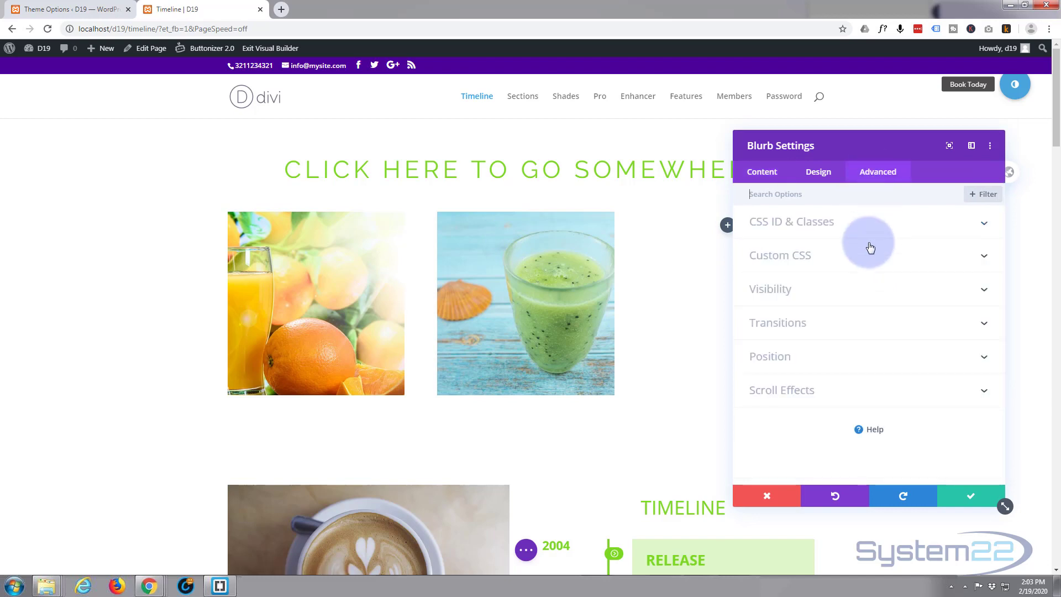
{"action": "left_click", "coordinate": [893, 329]}
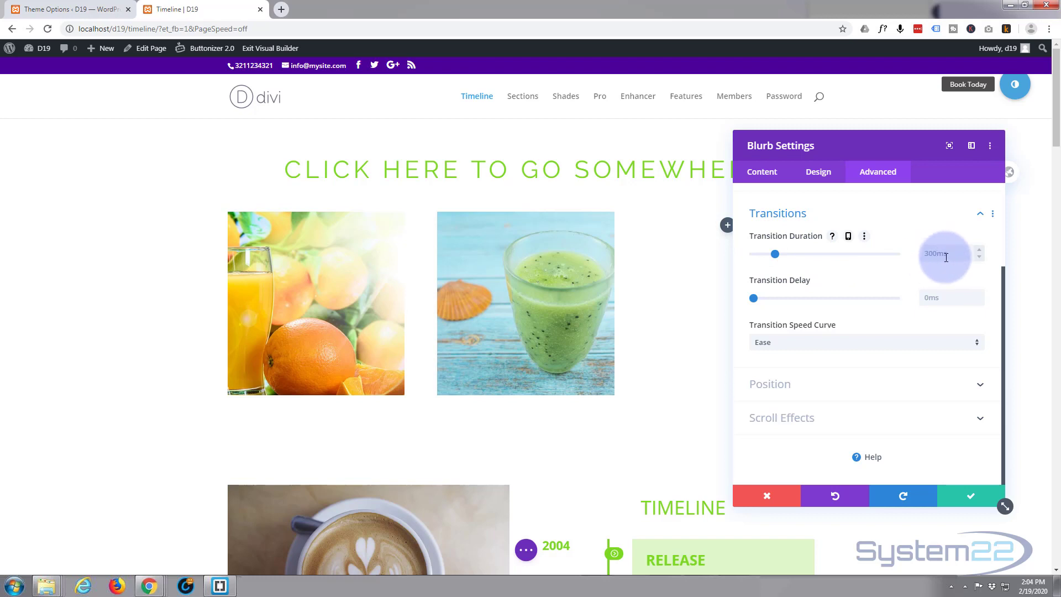
{"action": "left_click_drag", "start_coordinate": [776, 255], "coordinate": [808, 258]}
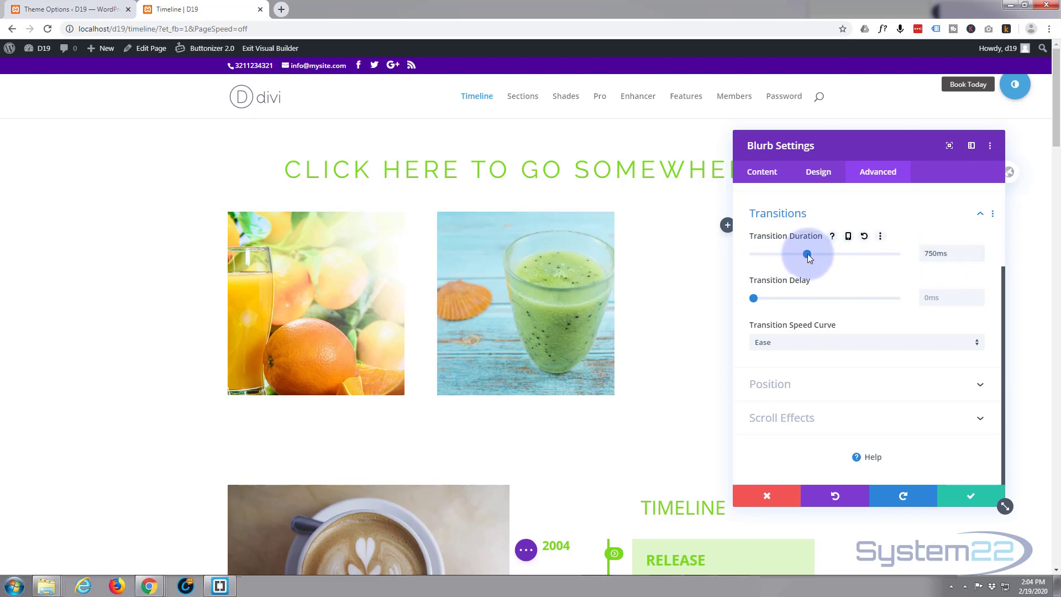
Step: Close the blurb settings, exit the visual builder and test the fade-in over the kiwi image
{"action": "left_click", "coordinate": [972, 499]}
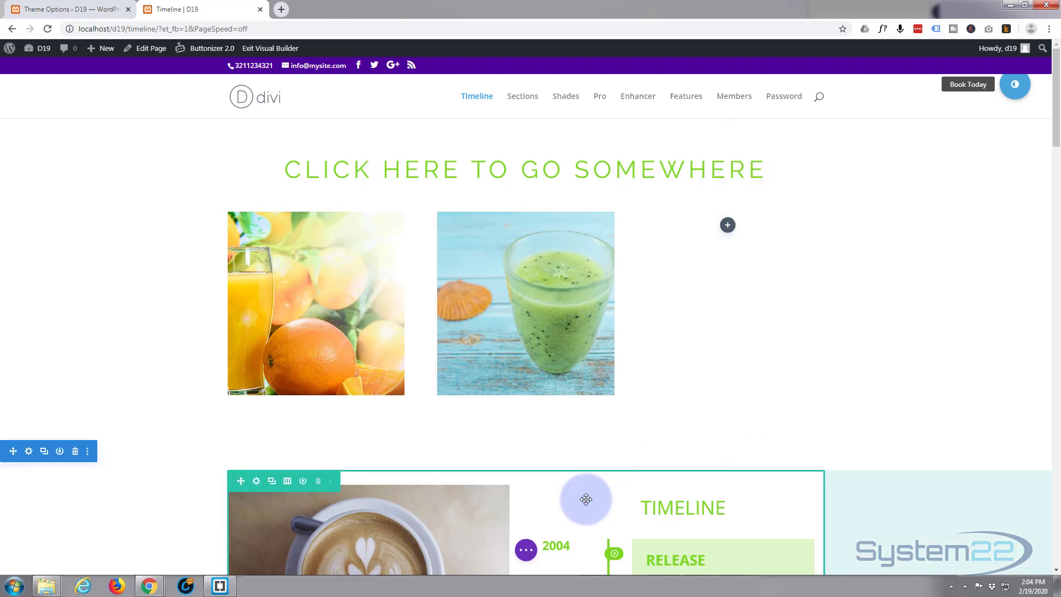
{"action": "left_click", "coordinate": [528, 551]}
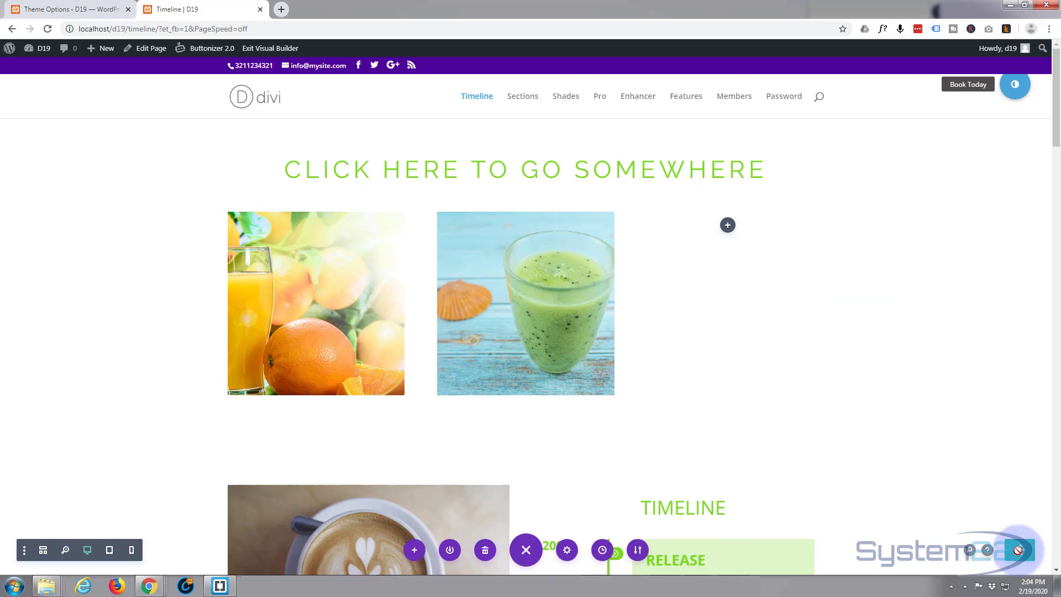
{"action": "left_click", "coordinate": [256, 49]}
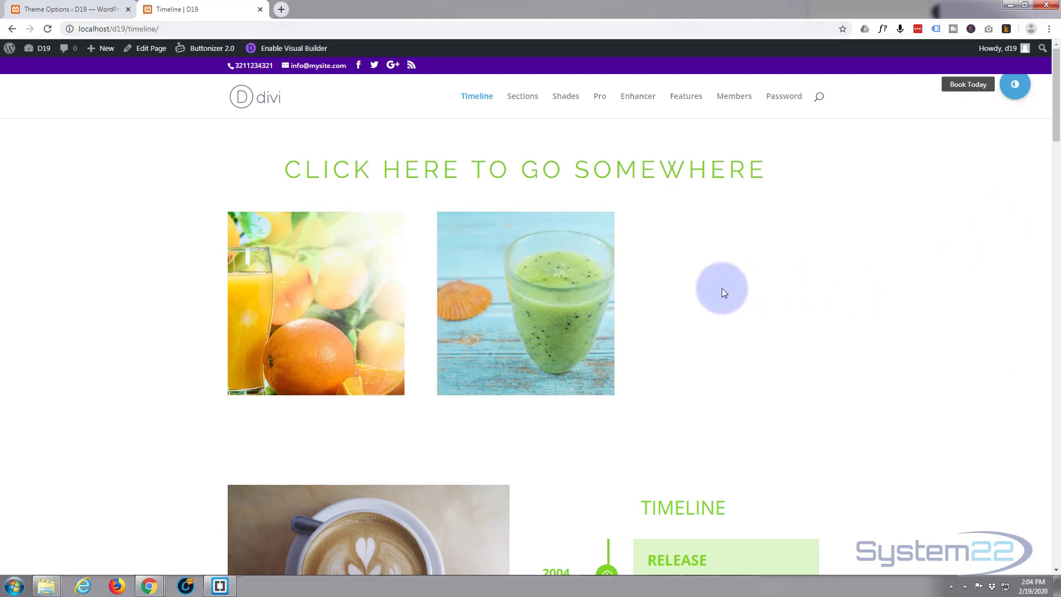
{"action": "mouse_move", "coordinate": [599, 320]}
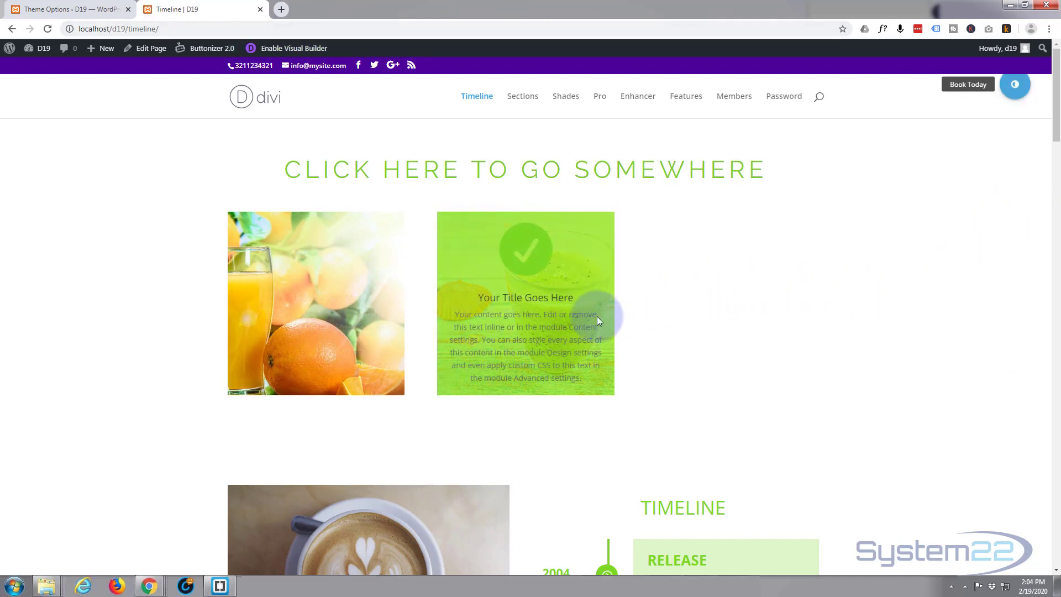